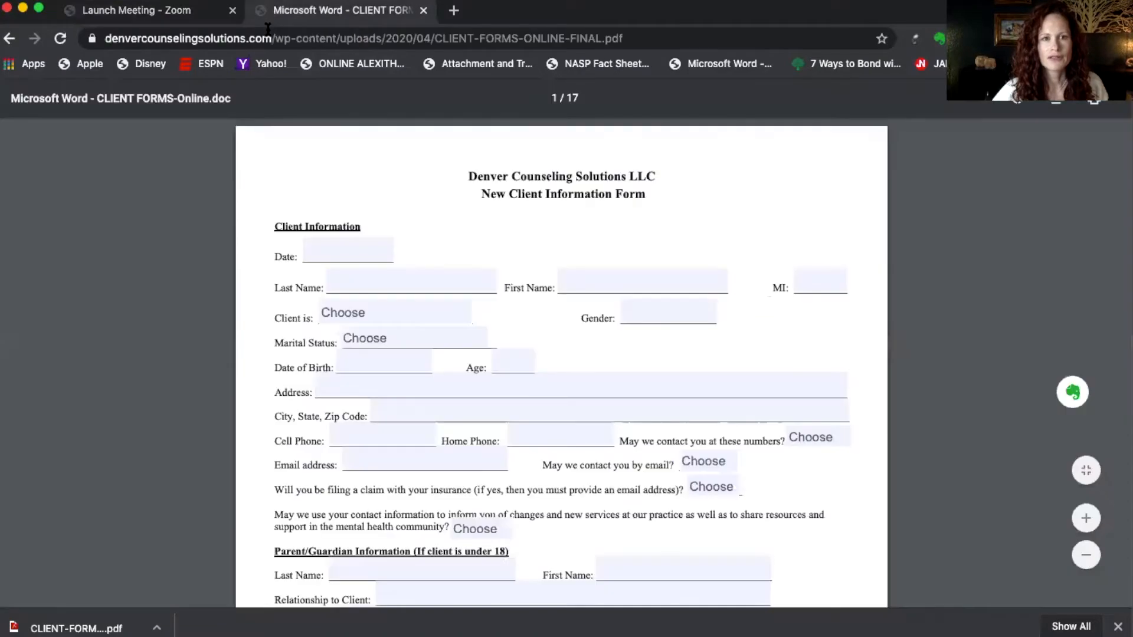
# - Select the current web address in Chrome's address bar to replace it
pyautogui.click(241, 43)
# - Load the Denver Counseling Solutions site and go to Forms & Fees > Online Forms (Fillable PDFs)
pyautogui.write('denvercounselingsolutions.com')
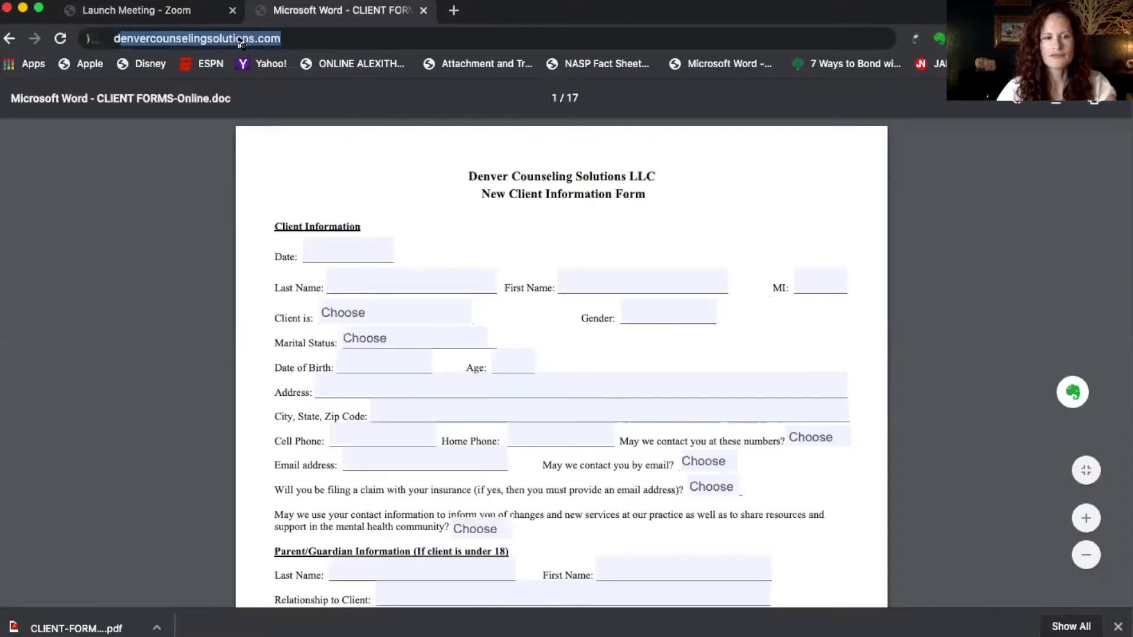
pyautogui.press('Return')
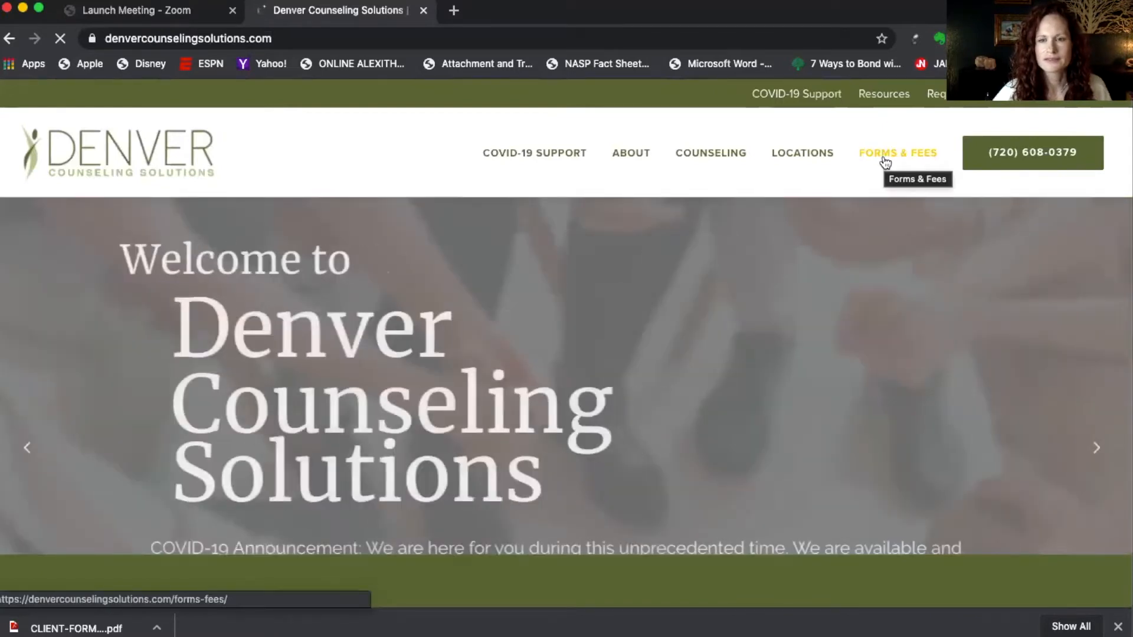
pyautogui.moveTo(885, 159)
pyautogui.click(897, 246)
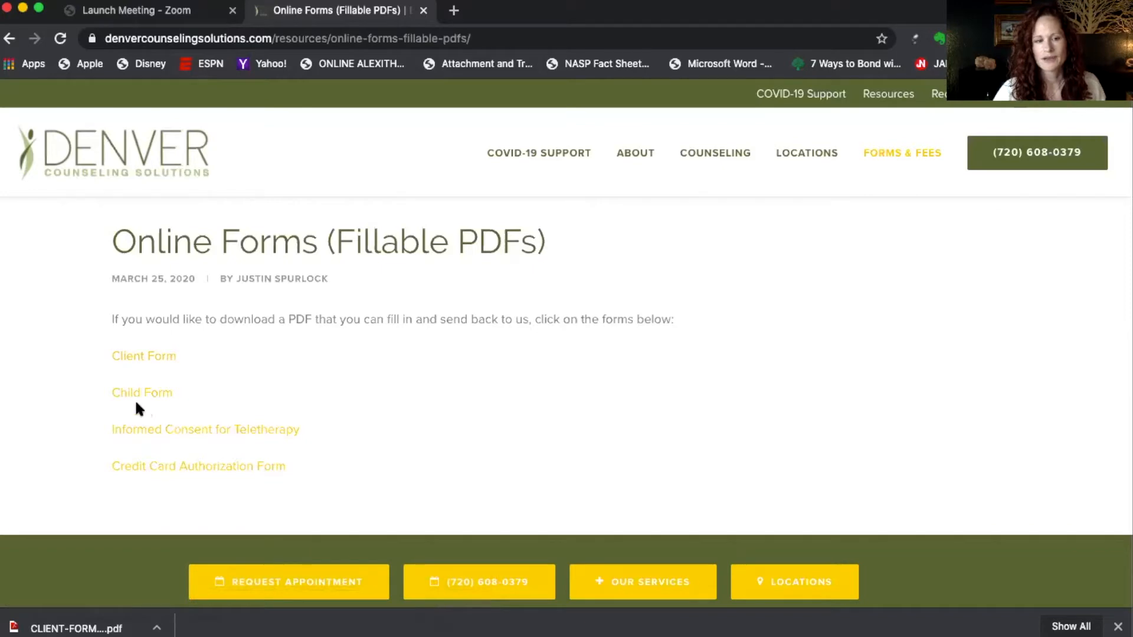
# - Open the Client Form PDF (CLIENT-FORMS-ONLINE-FINAL.pdf) and click into its Date field
pyautogui.click(152, 364)
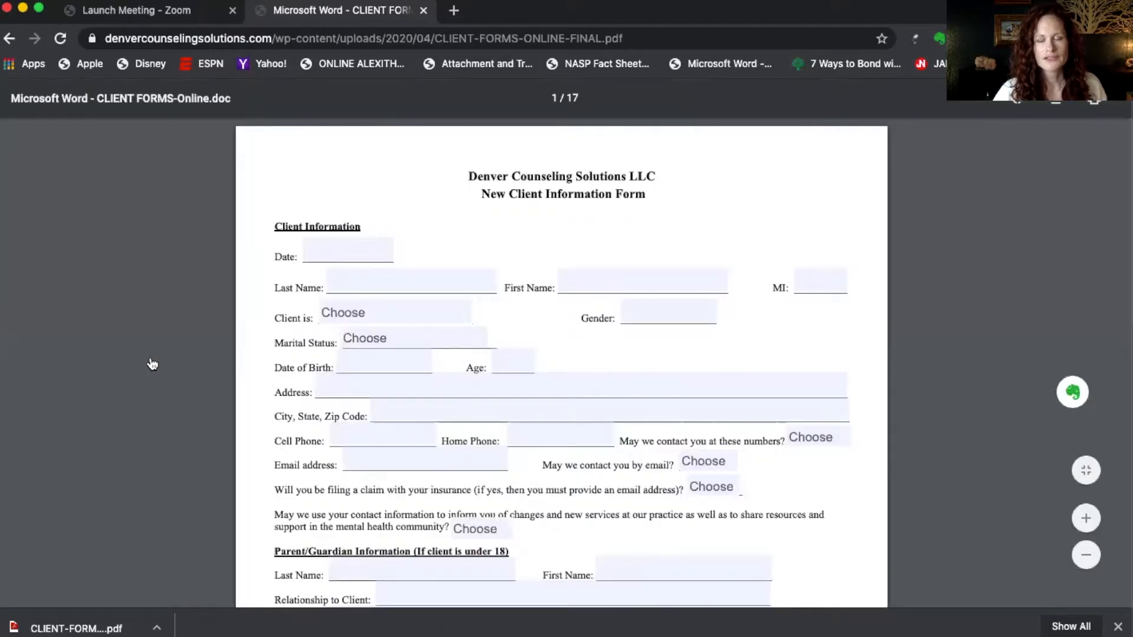
pyautogui.click(334, 249)
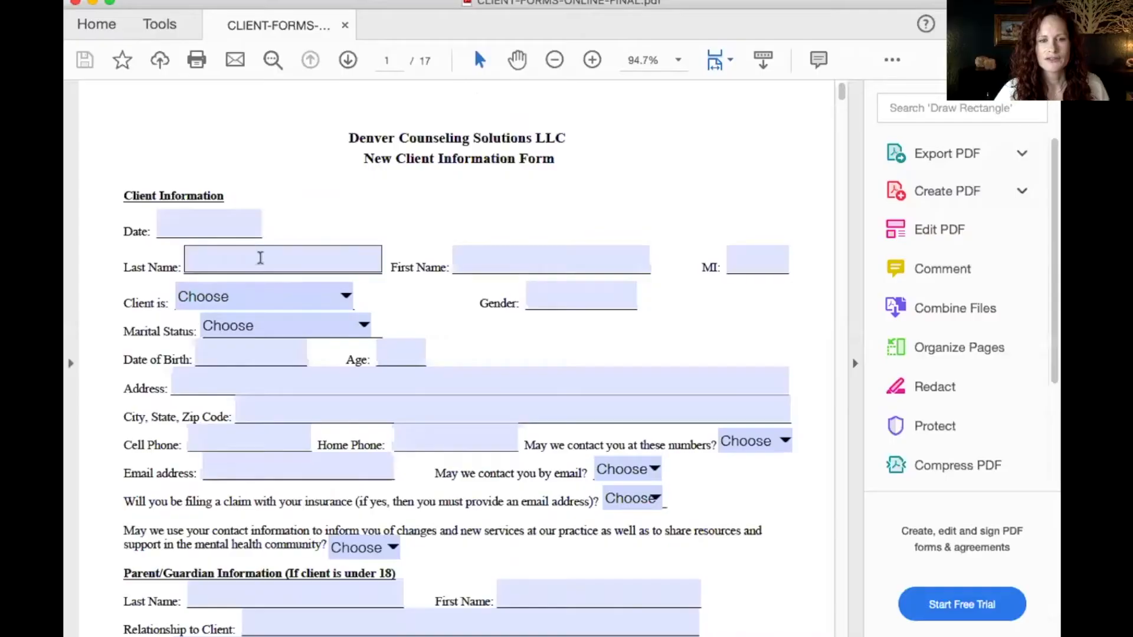
# - Switch the client form into Fill & Sign mode from the Tools pane
pyautogui.click(241, 256)
pyautogui.click(166, 226)
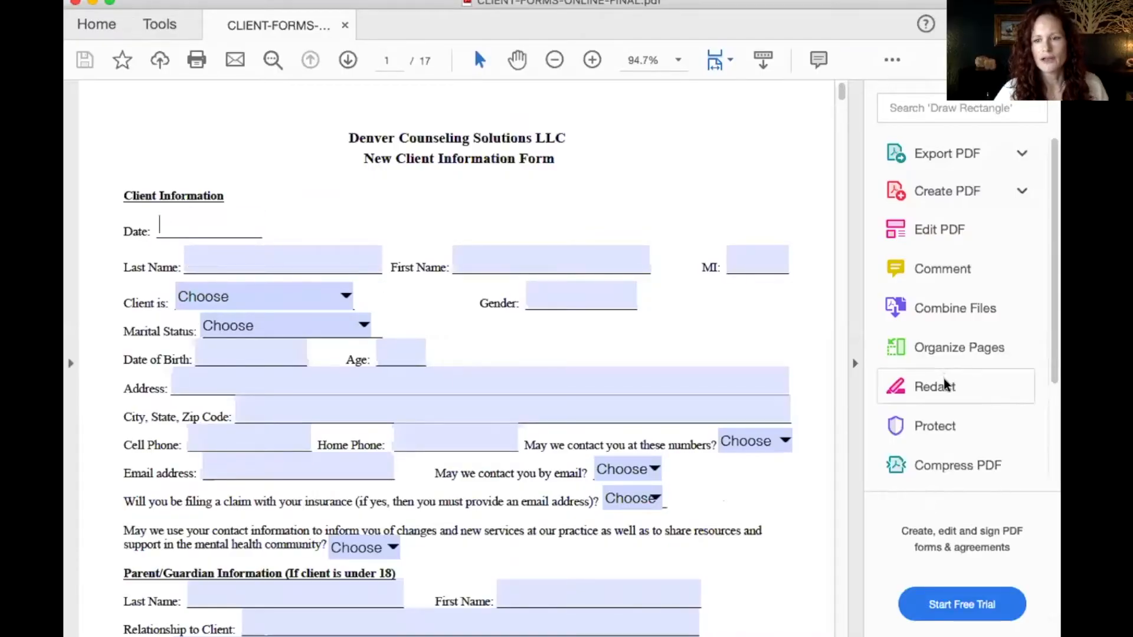
pyautogui.scroll(-5, 946, 385)
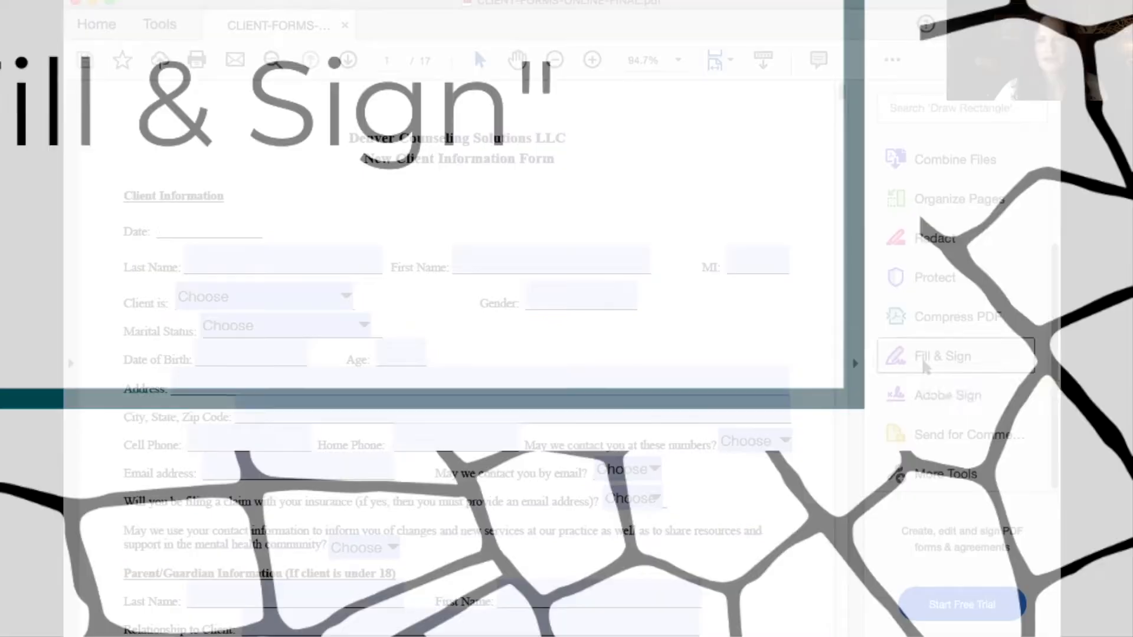
pyautogui.click(925, 366)
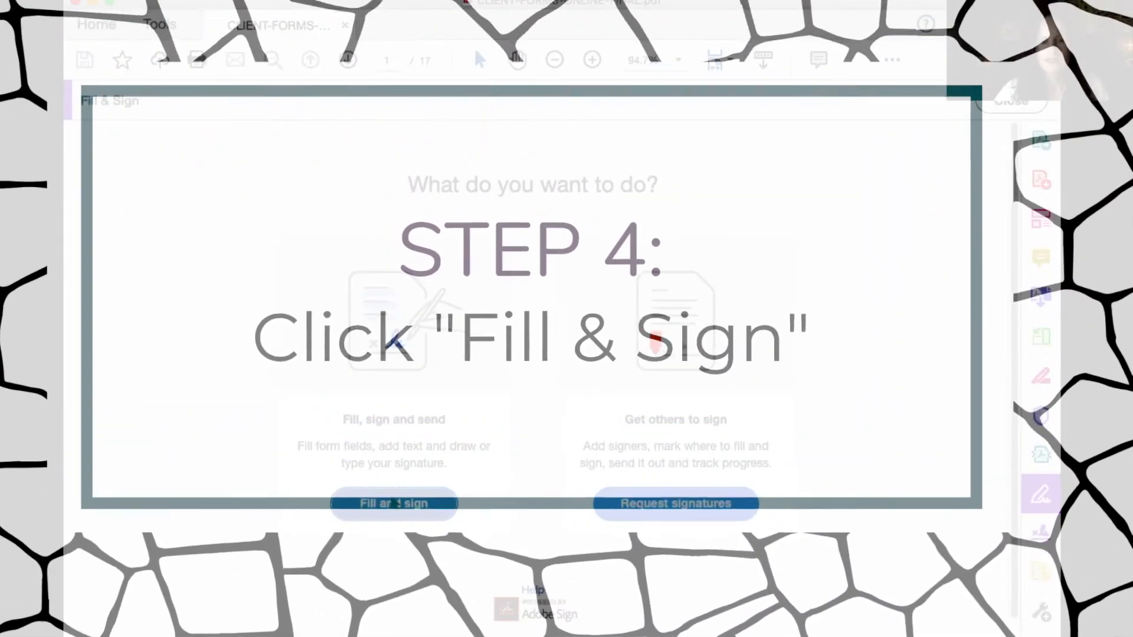
pyautogui.click(396, 504)
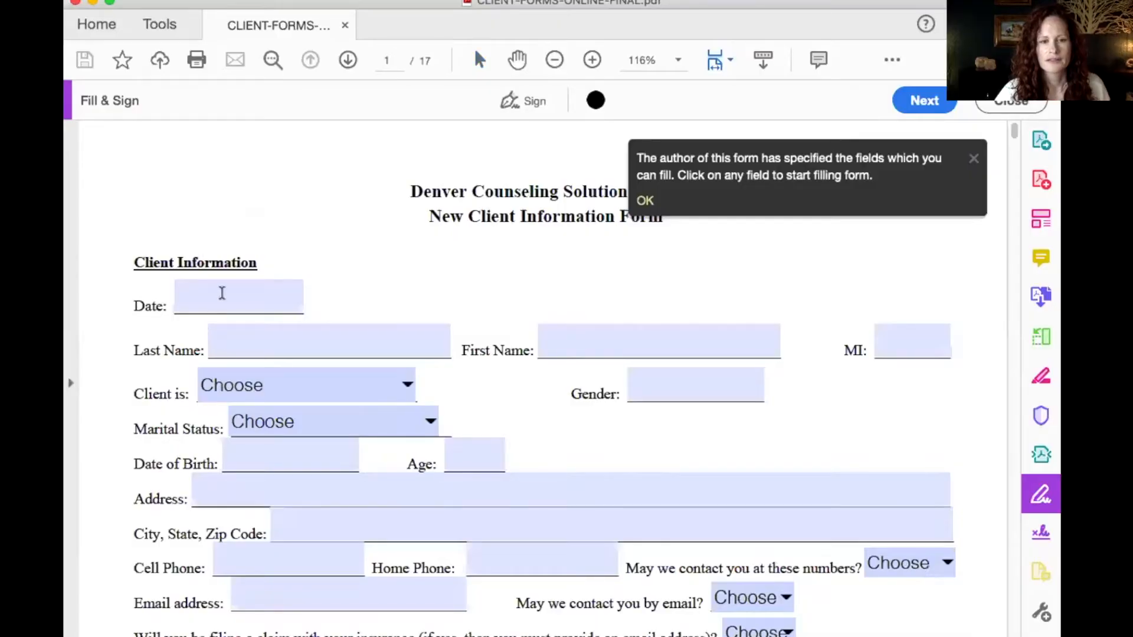
# - Dismiss the fill-in tip and enter 7/7/2020 in the Date field
pyautogui.click(647, 200)
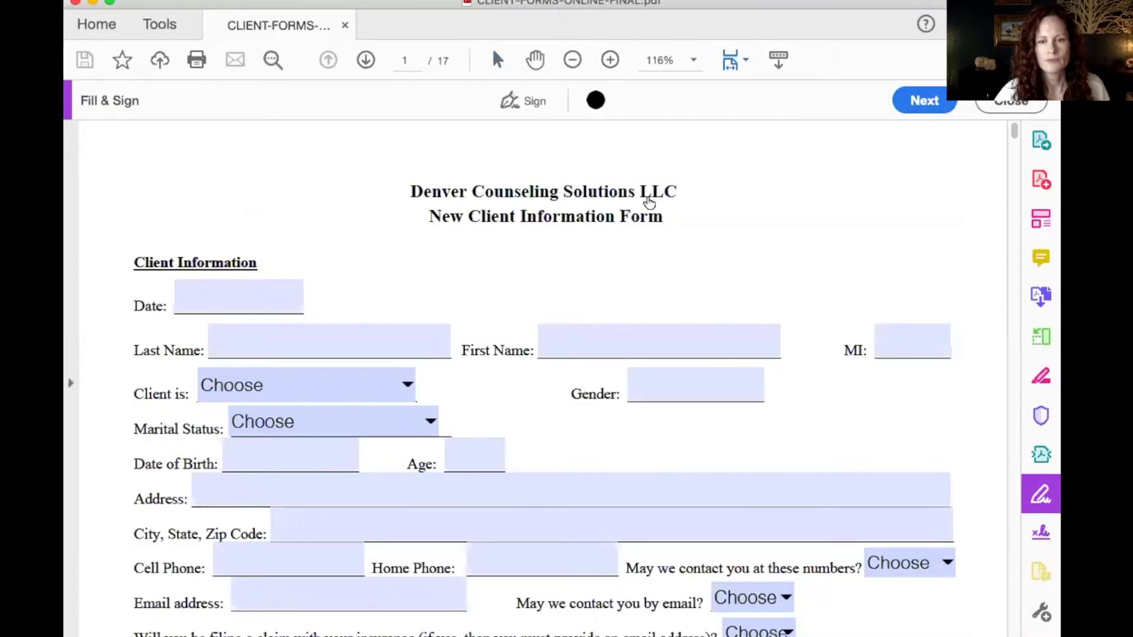
pyautogui.click(198, 292)
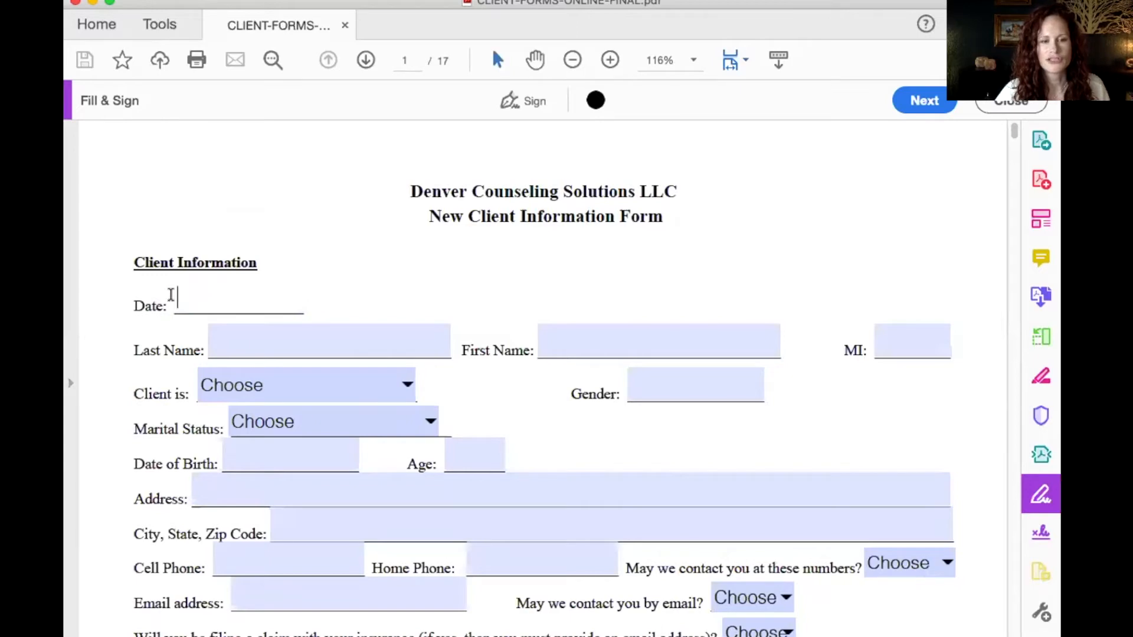
pyautogui.write('7/7/2020')
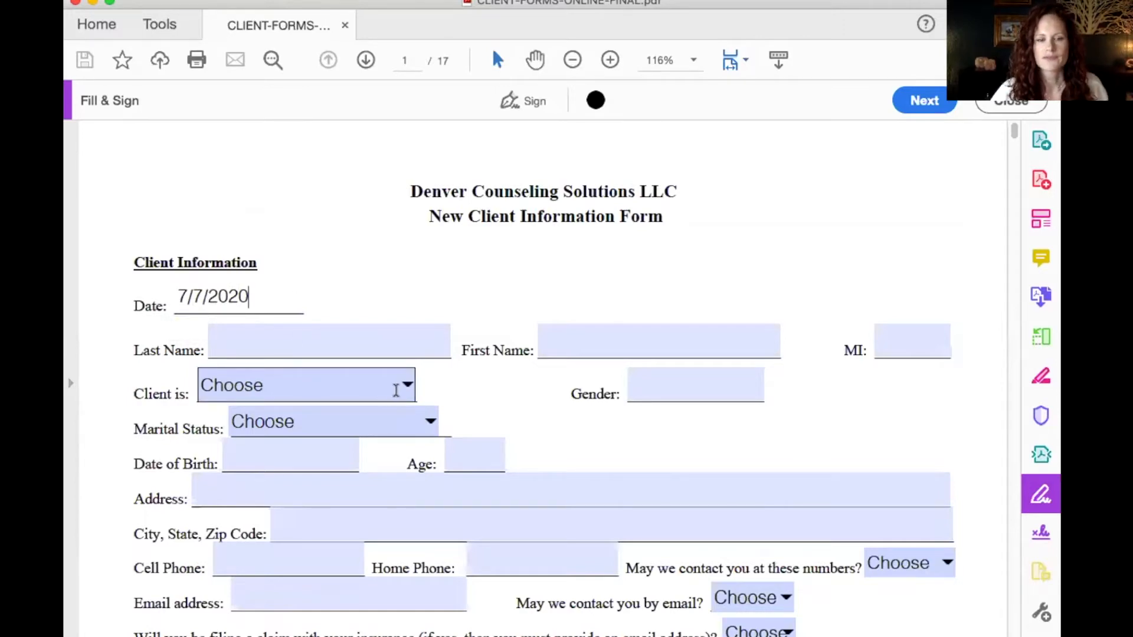
# - Set Client is to Couple and enter the client's street address
pyautogui.click(407, 387)
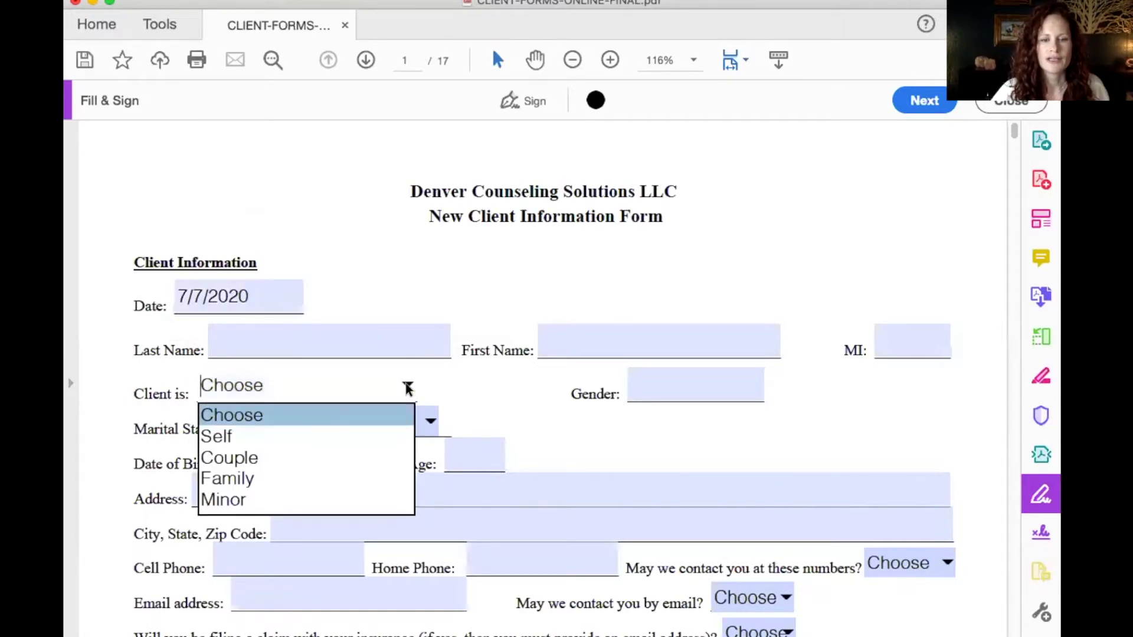
pyautogui.click(323, 460)
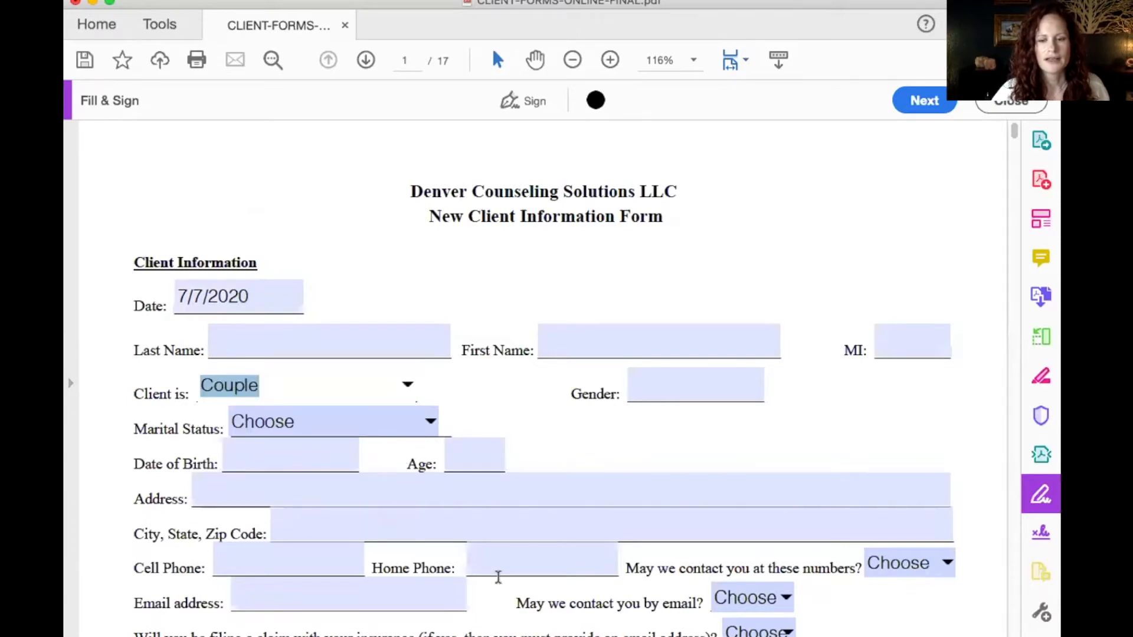
pyautogui.click(294, 486)
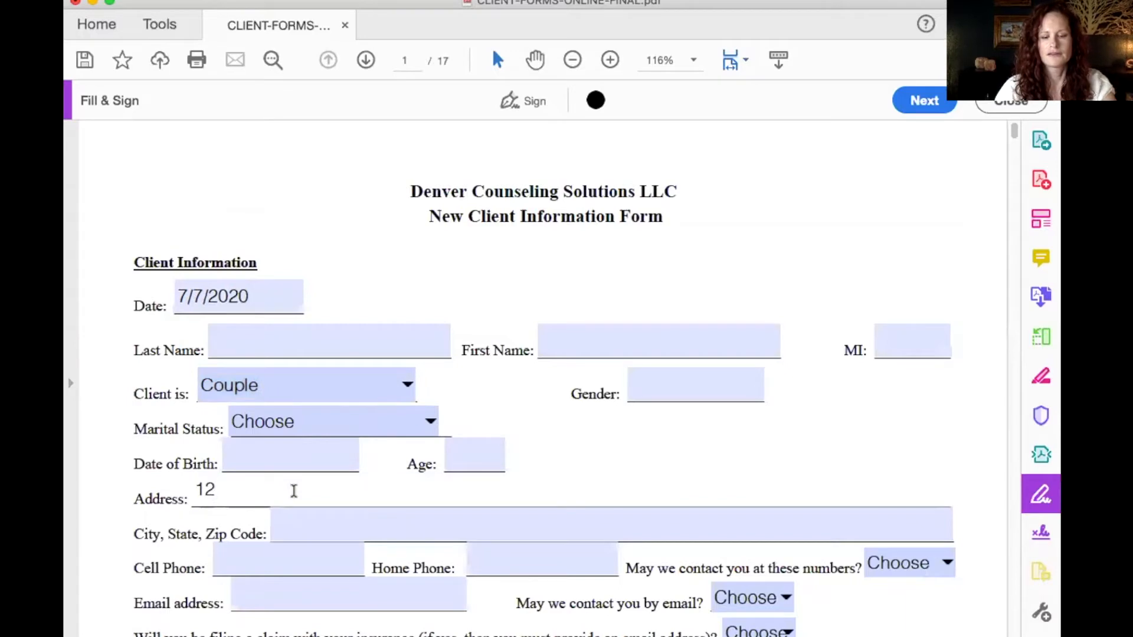
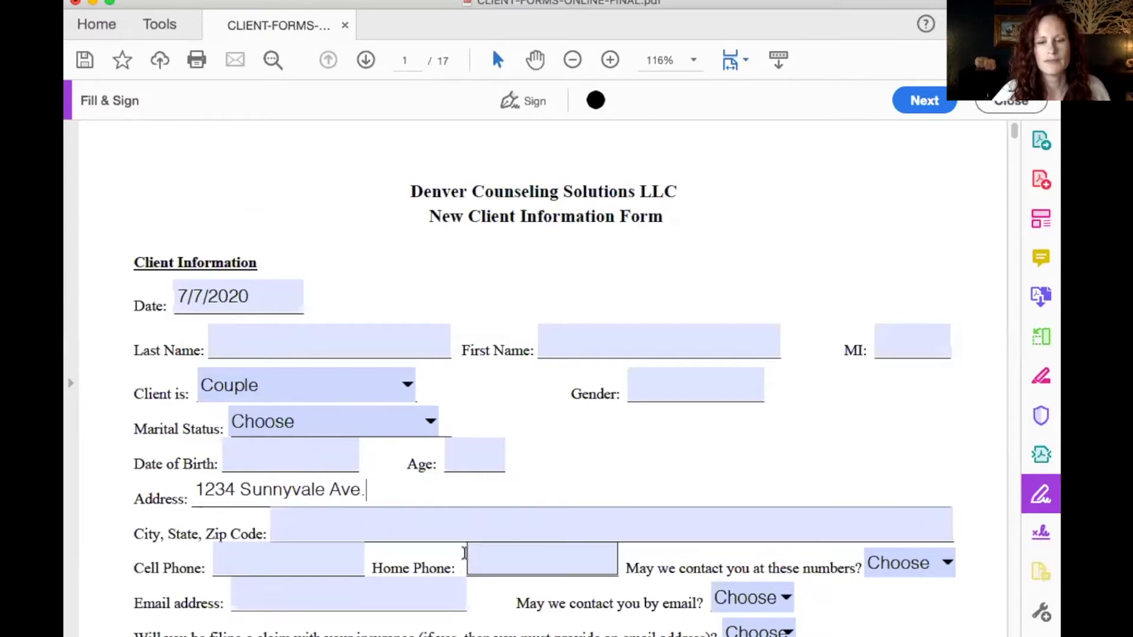
pyautogui.scroll(-15, 464, 538)
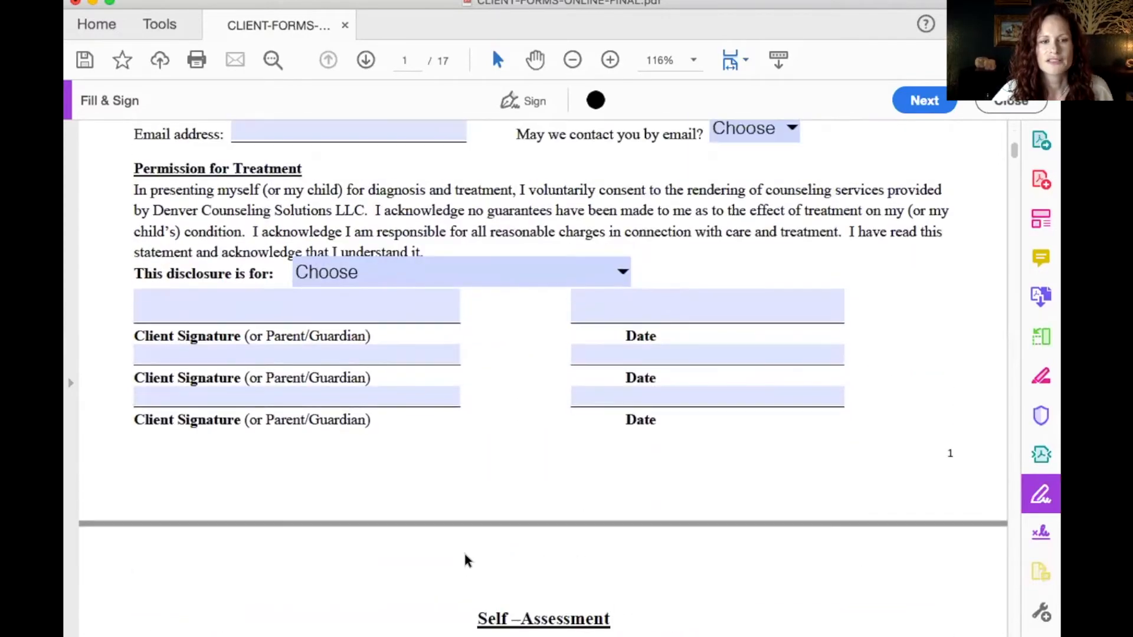
# - Select the first Client Signature line under Permission for Treatment, then open the Acrobat Reader menu
pyautogui.scroll(3, 466, 559)
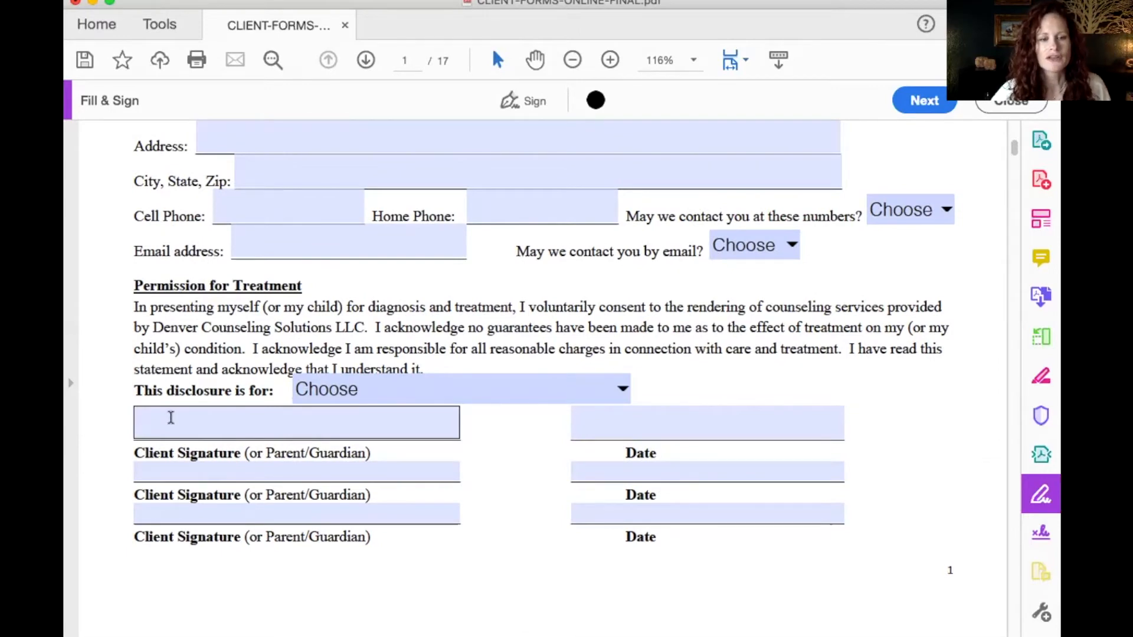
pyautogui.click(171, 418)
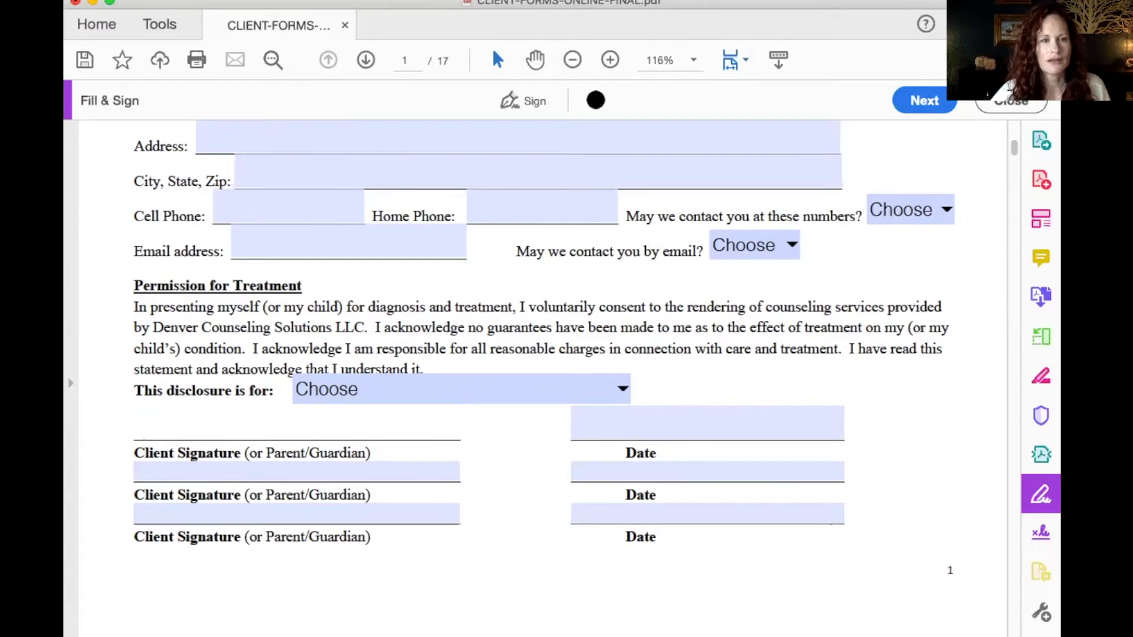
pyautogui.click(79, 0)
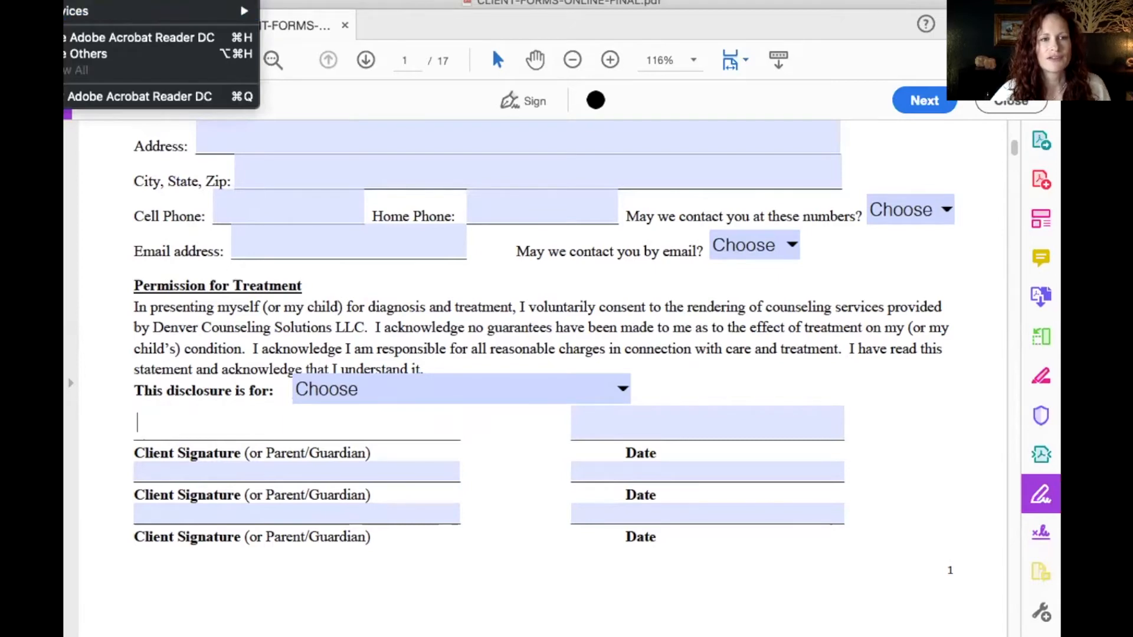
# - From Signatures preferences, open Identities & Trusted Certificates and start adding a digital ID
pyautogui.click(88, 0)
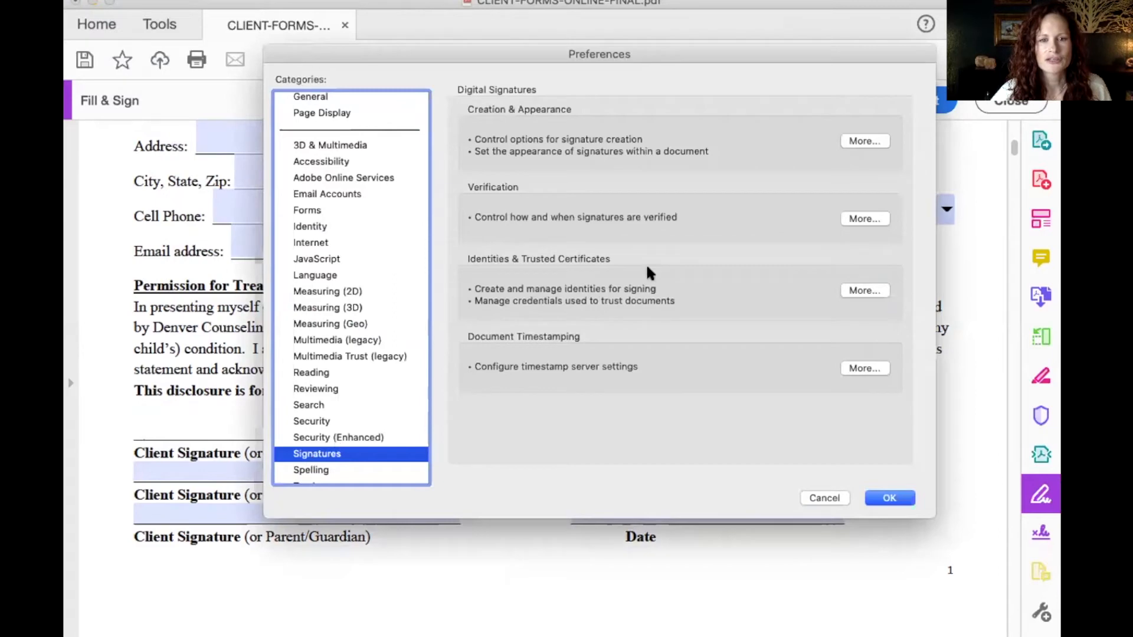
pyautogui.click(855, 291)
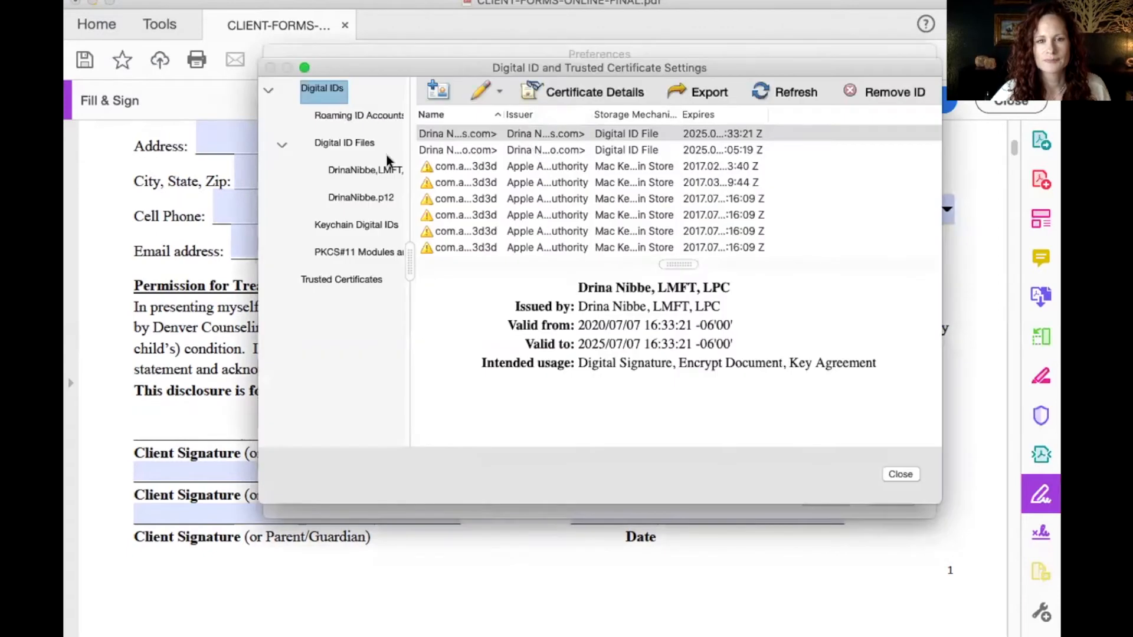
pyautogui.click(429, 82)
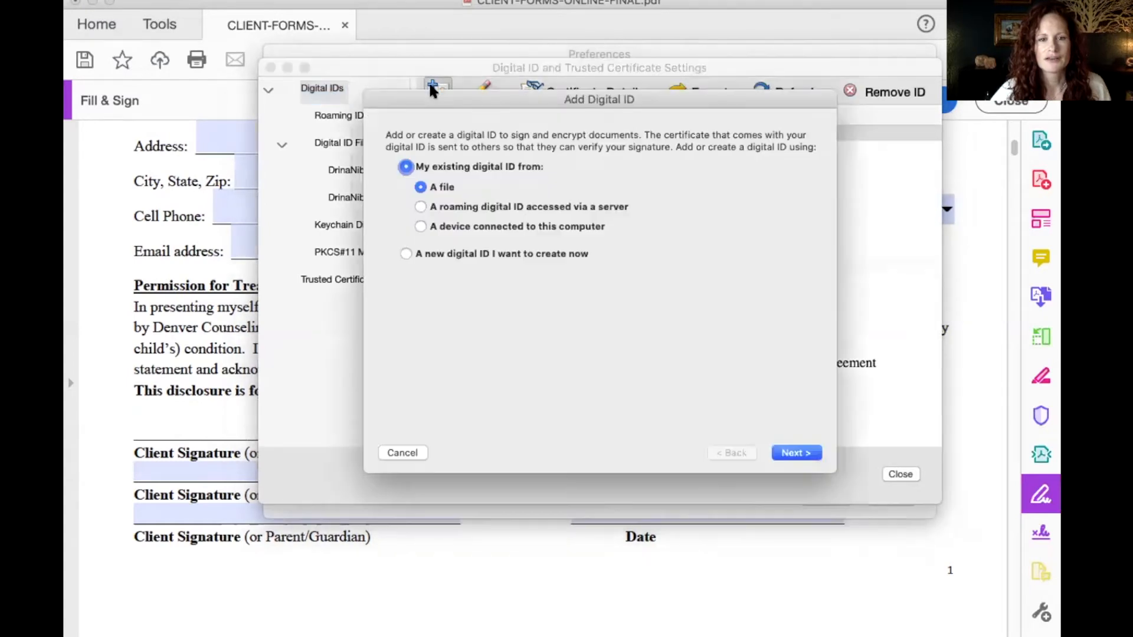
# - Choose to create a new digital ID and replace the prefilled name with the signer's name
pyautogui.click(406, 254)
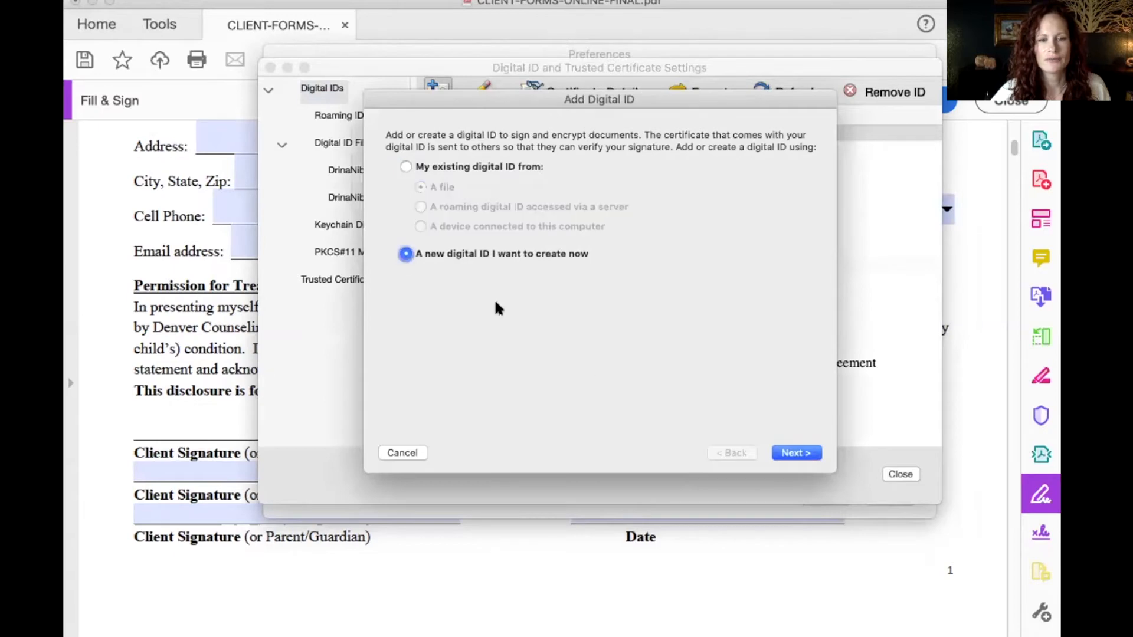
pyautogui.click(796, 453)
pyautogui.moveTo(568, 154); pyautogui.dragTo(397, 144)
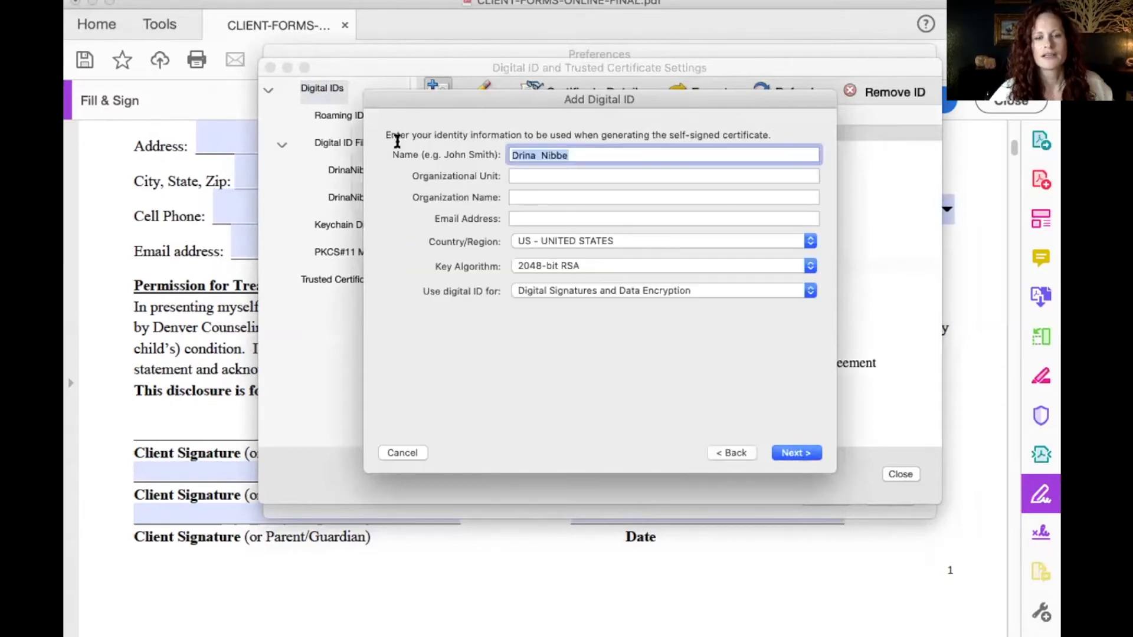
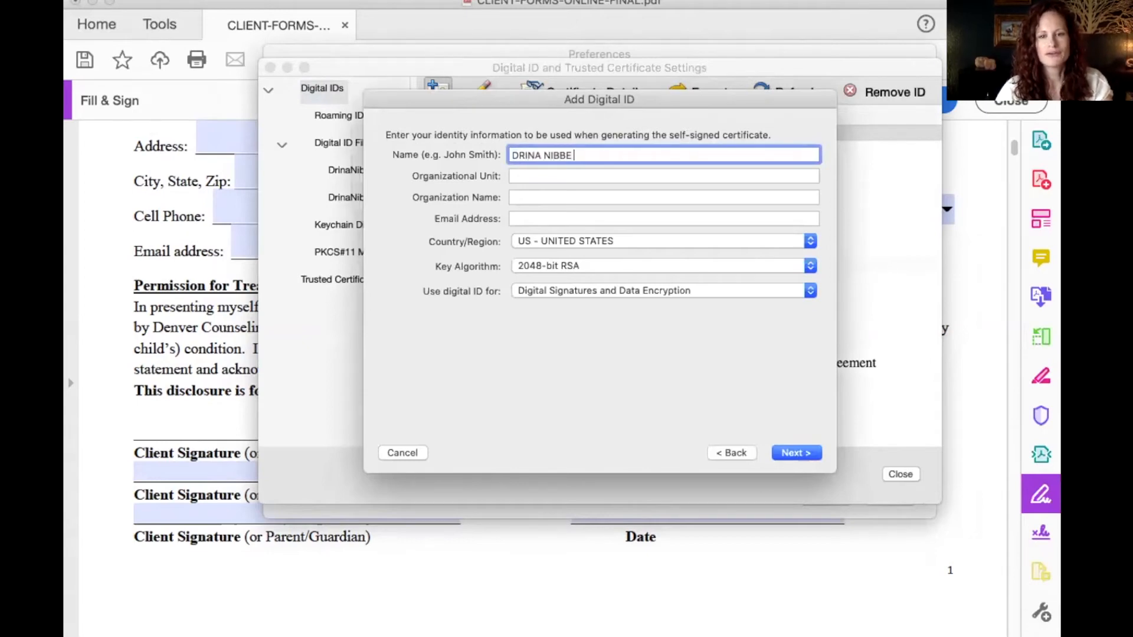
pyautogui.write('ZOOM')
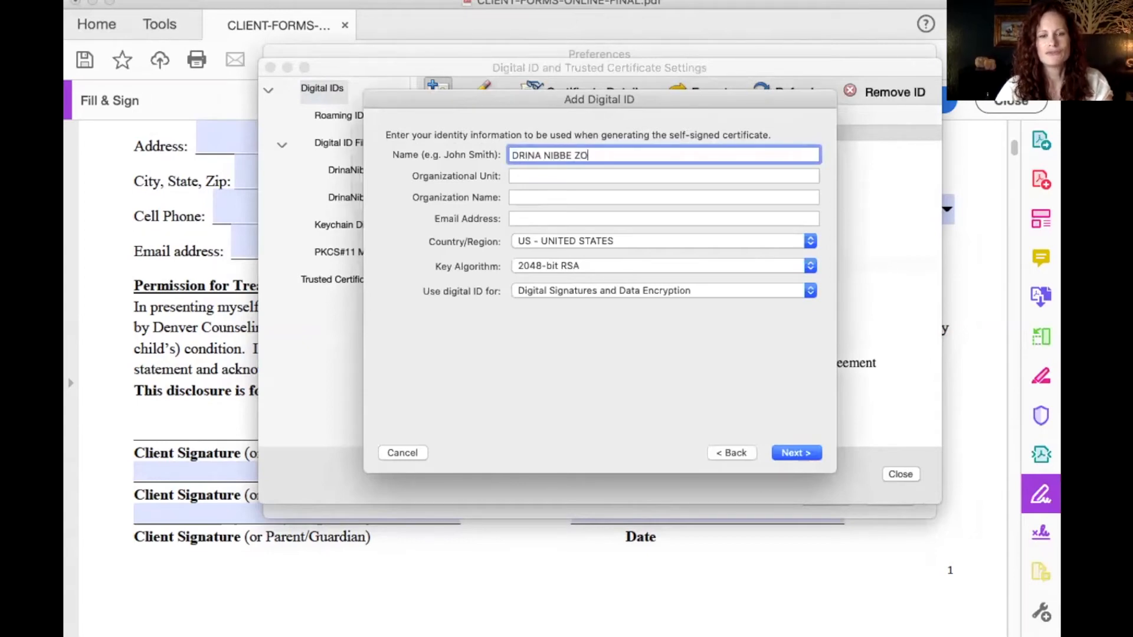
# - Enter the signer's e-mail address, keep 2048-bit RSA, and continue to the password step
pyautogui.click(522, 214)
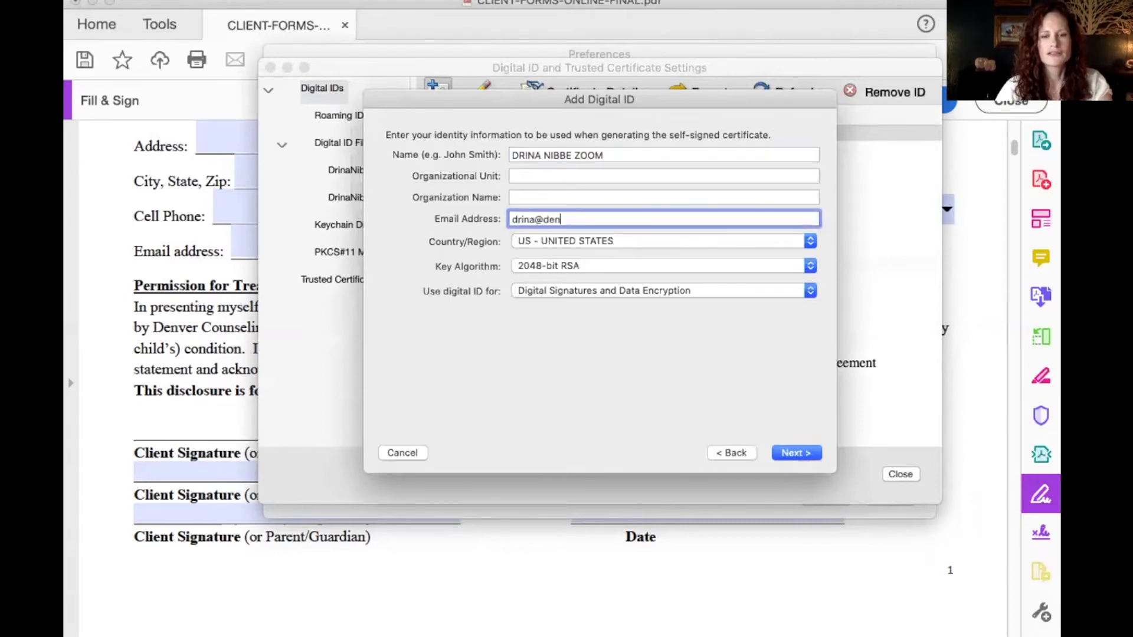
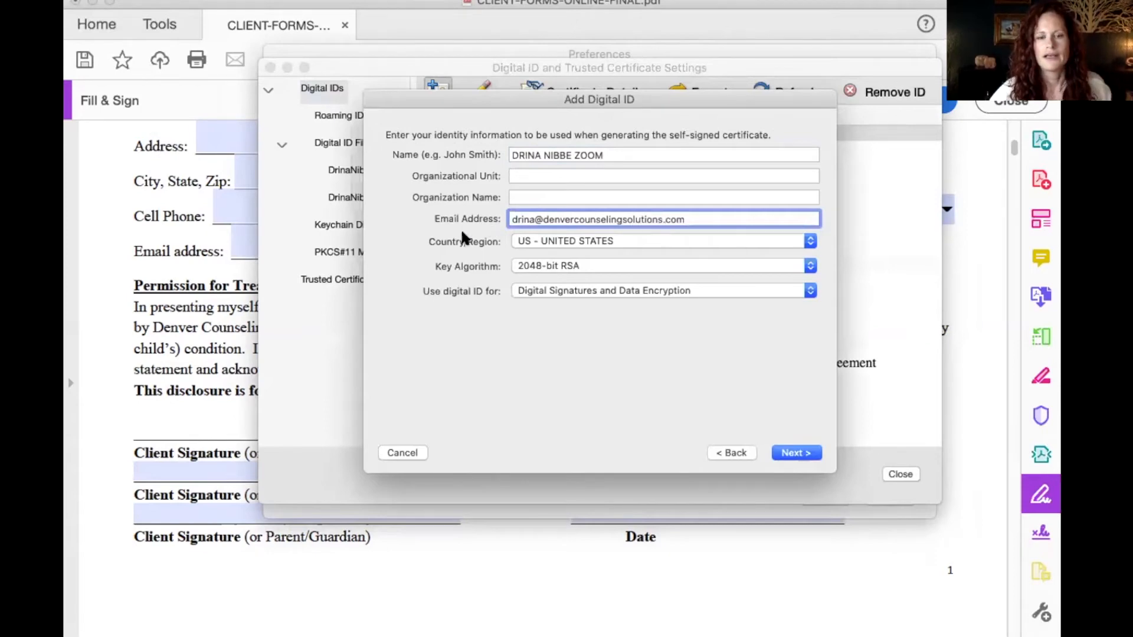
pyautogui.click(533, 266)
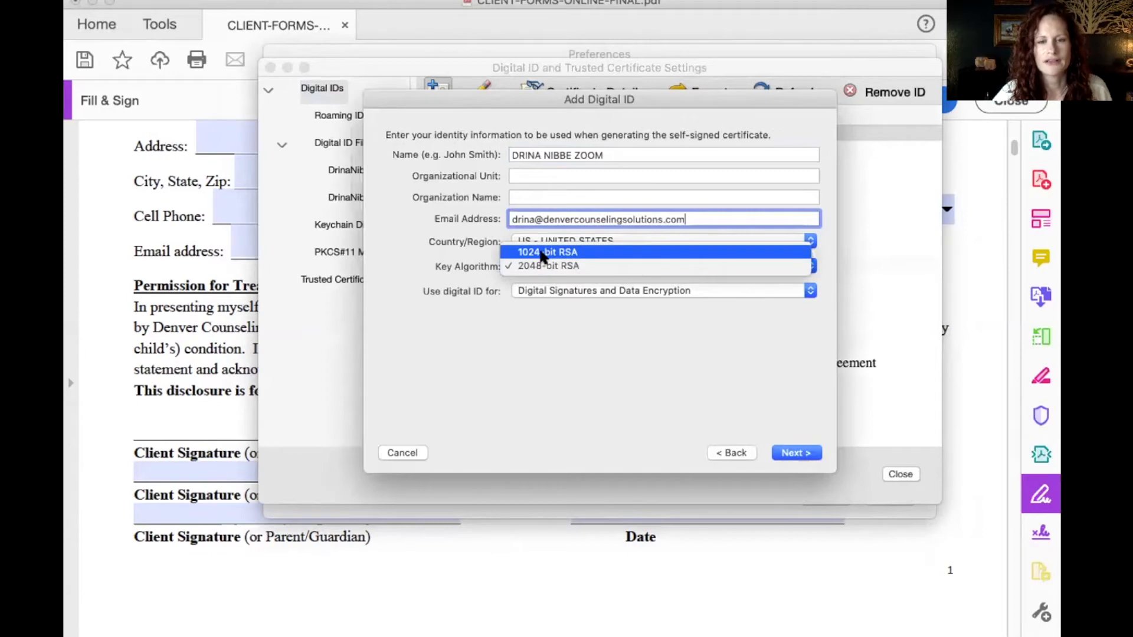
pyautogui.click(537, 265)
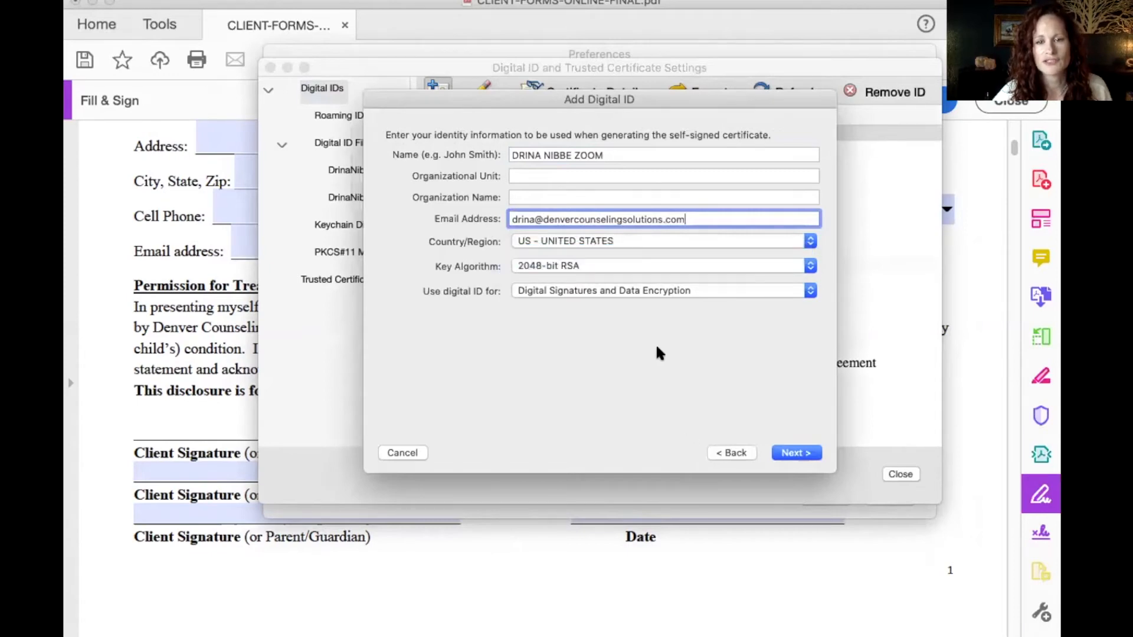
pyautogui.click(784, 453)
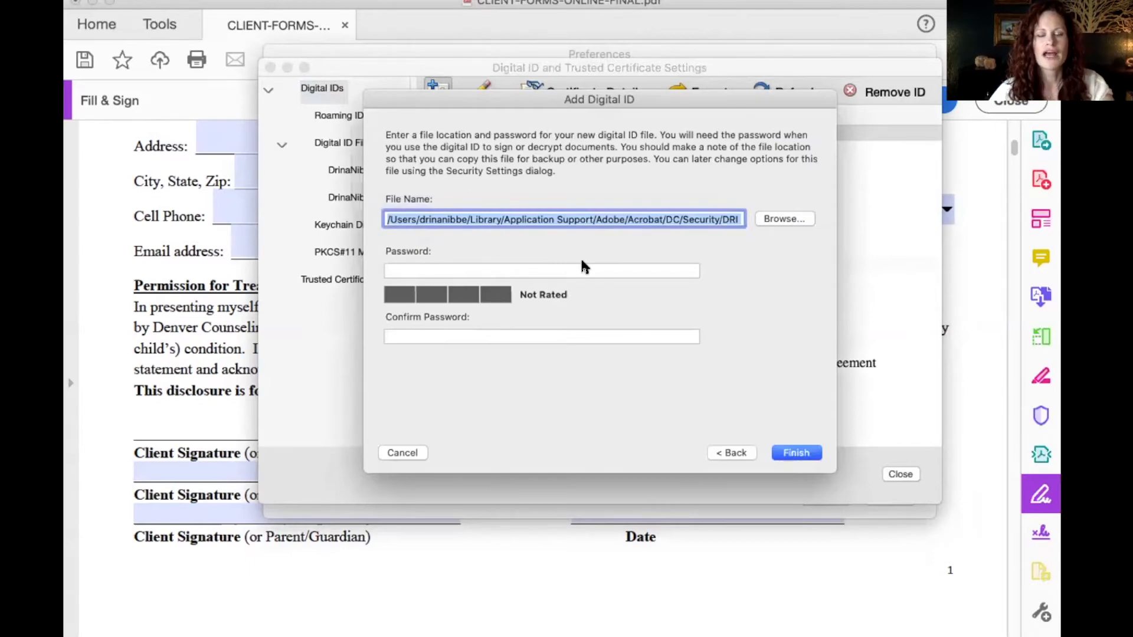
# - Enter and confirm a password for the new digital ID file, then finish
pyautogui.click(579, 268)
pyautogui.write('••••••••')
pyautogui.press('Tab')
pyautogui.click(504, 333)
pyautogui.write('••••••••')
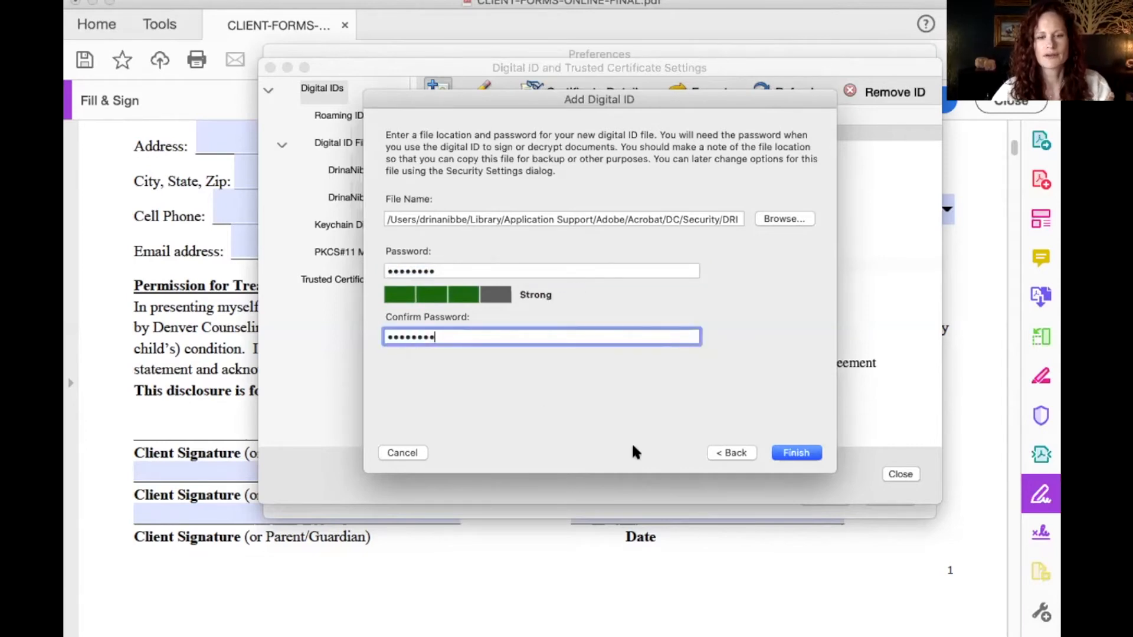
pyautogui.click(793, 452)
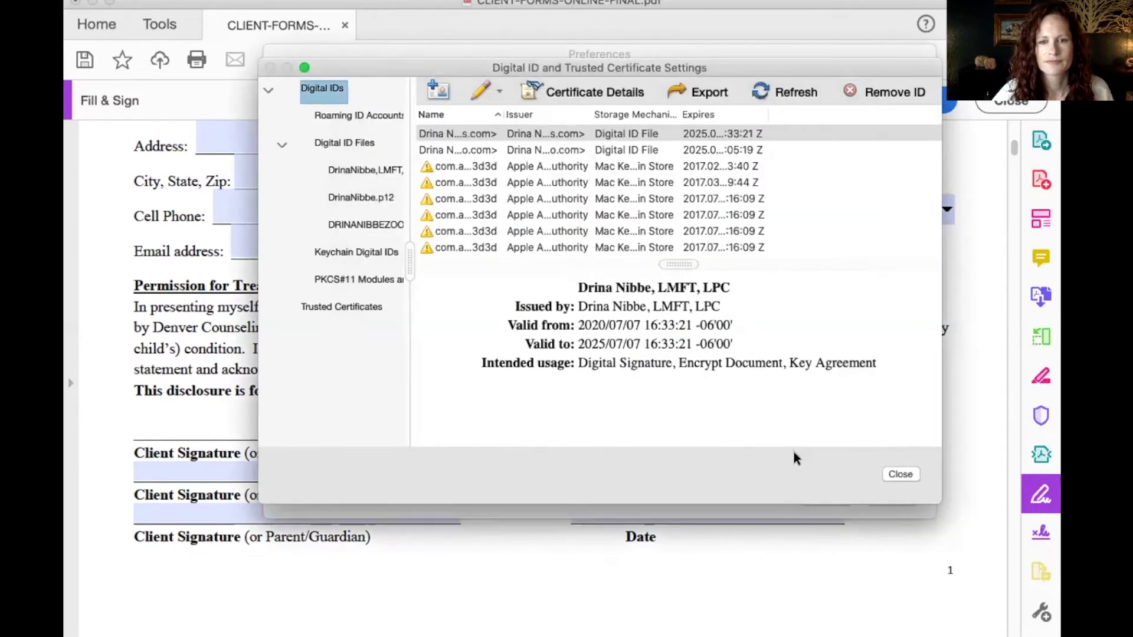
# - Close Digital ID settings and open Signatures > Creation & Appearance preferences
pyautogui.click(901, 474)
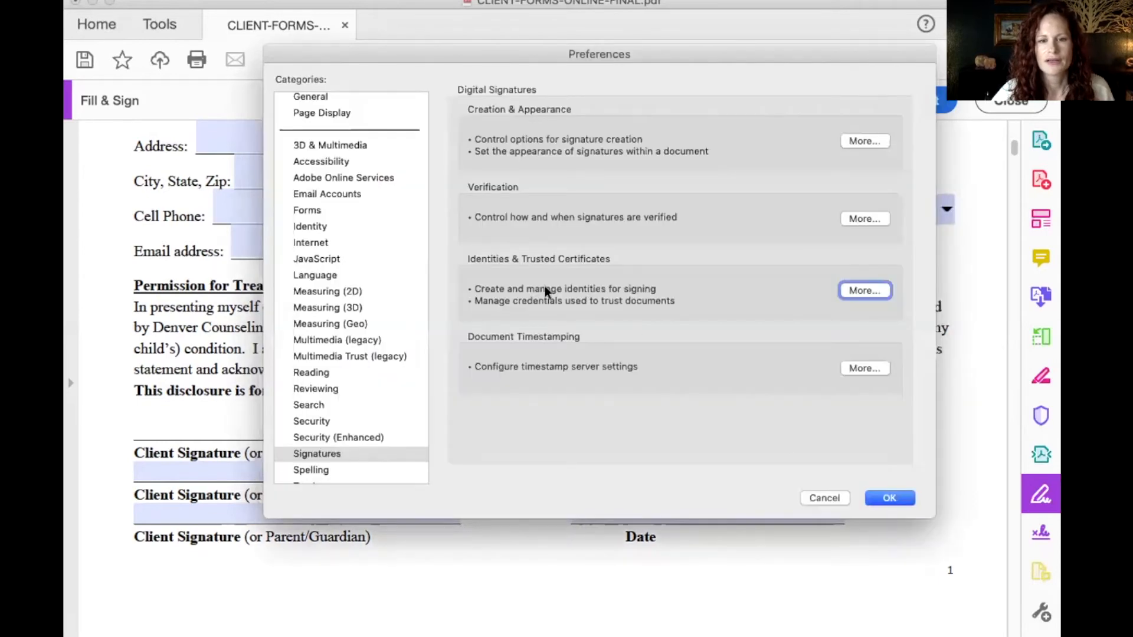
pyautogui.click(297, 456)
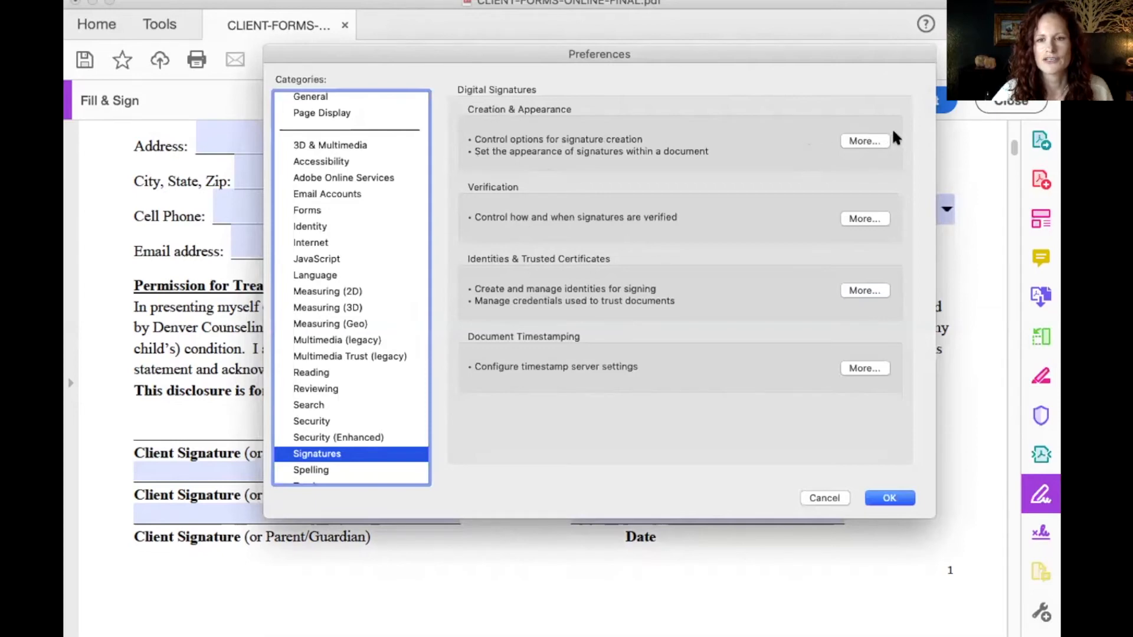
pyautogui.click(866, 139)
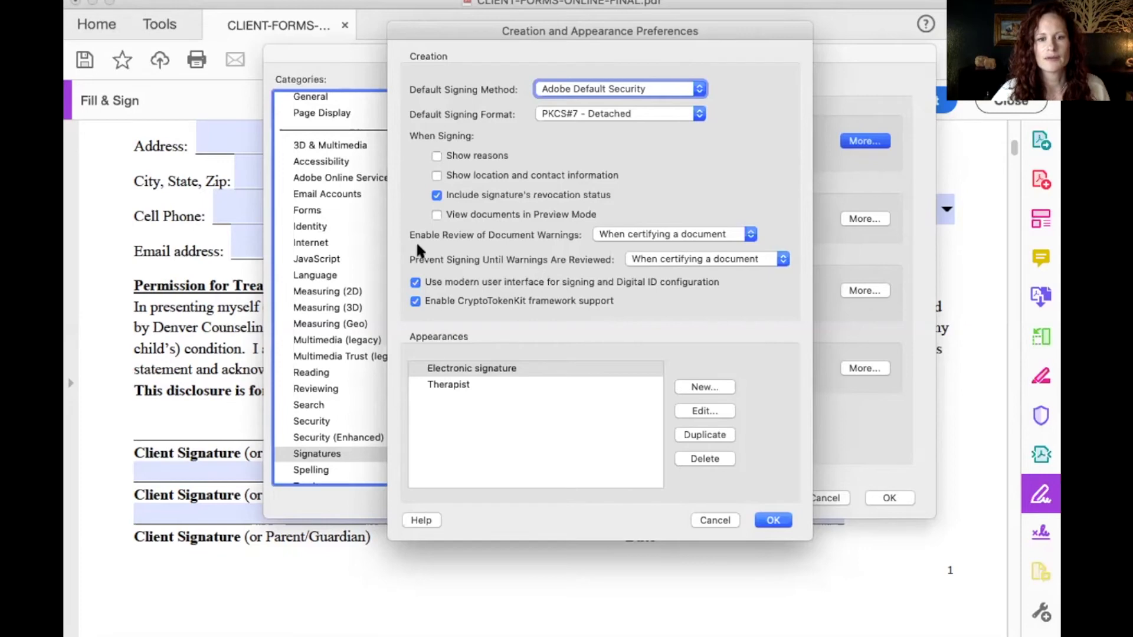
# - Create a 'Zoom' signature appearance using the imported handwritten signature image with the logo turned off
pyautogui.click(693, 383)
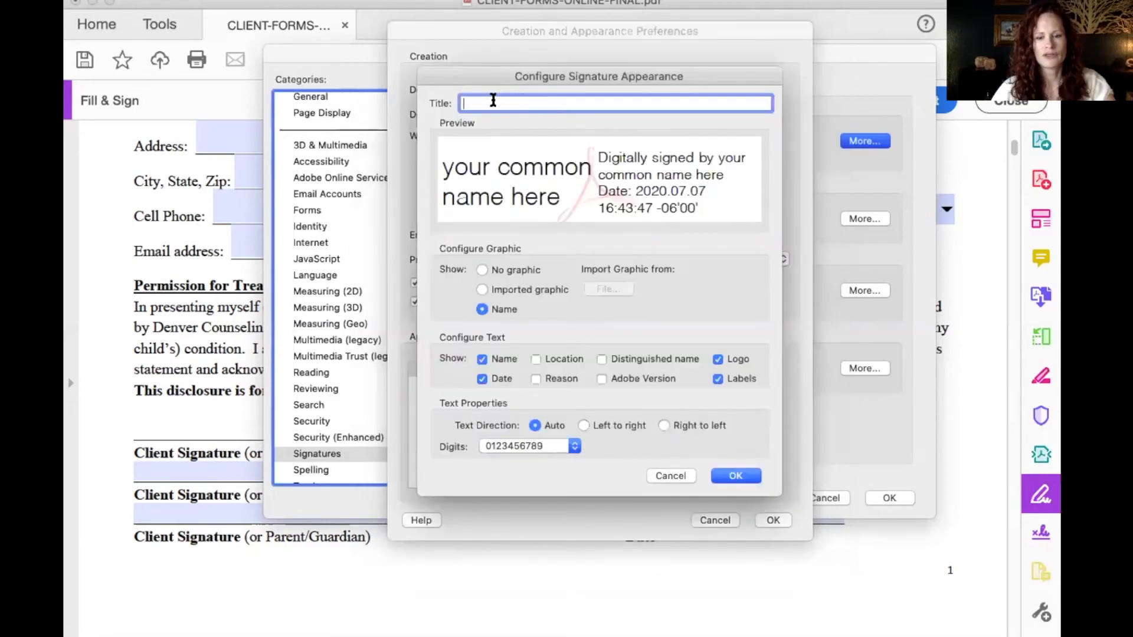
pyautogui.write('Zoom')
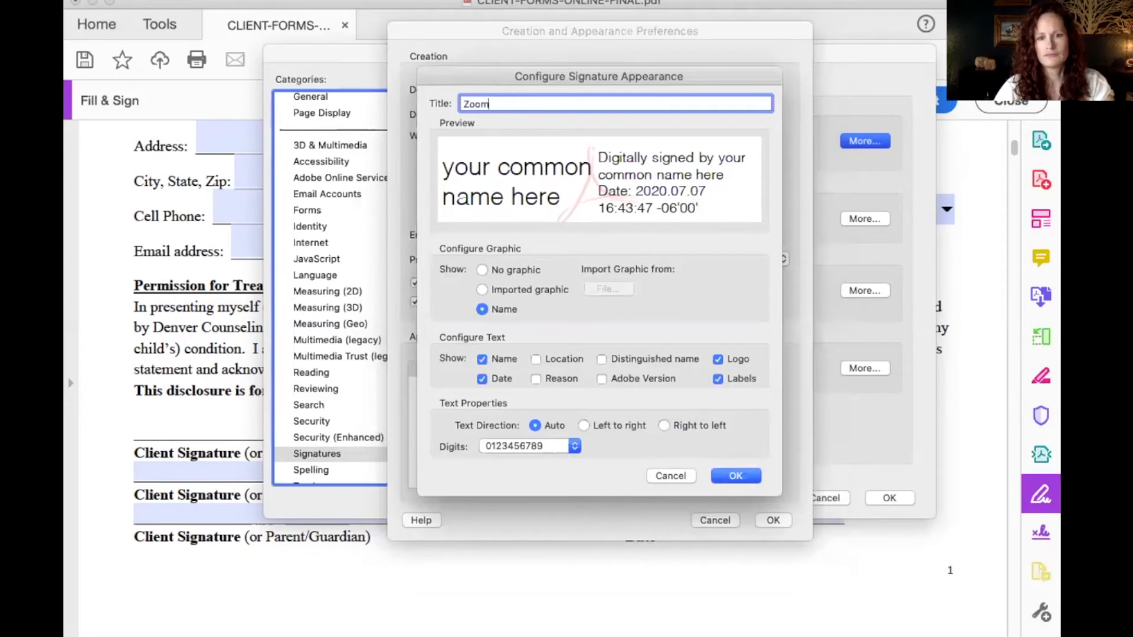
pyautogui.click(481, 288)
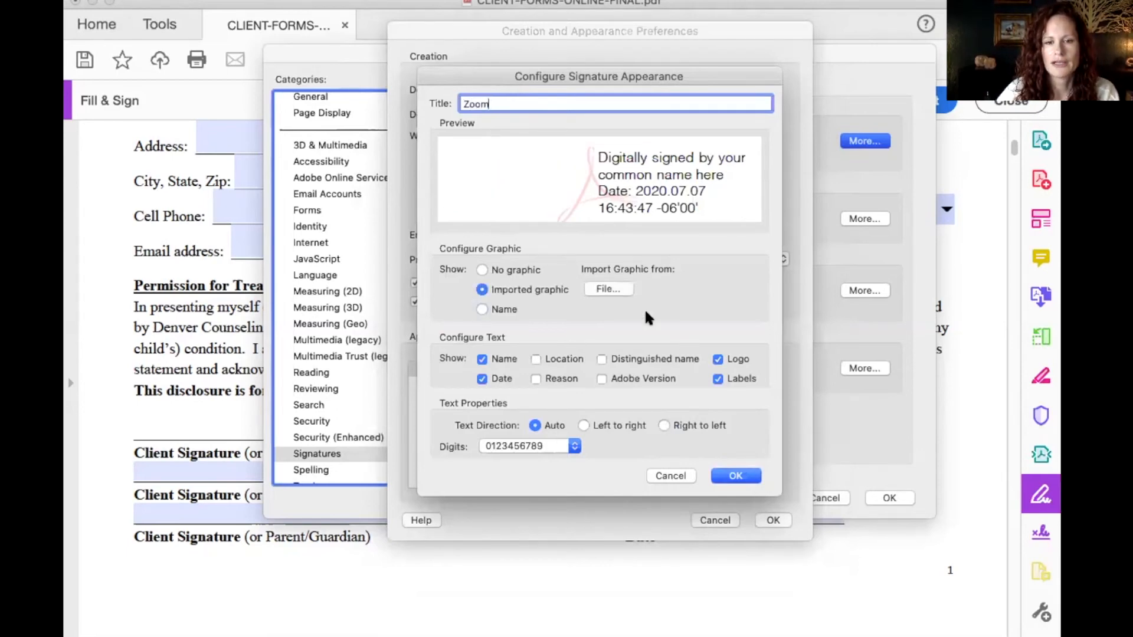
pyautogui.click(608, 287)
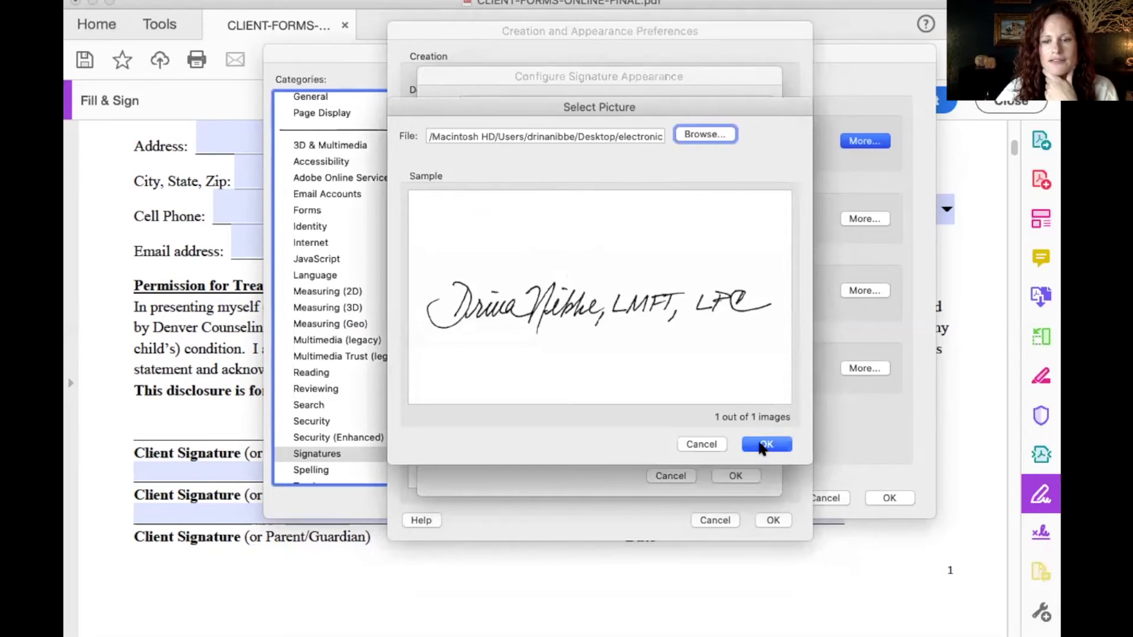
pyautogui.click(766, 448)
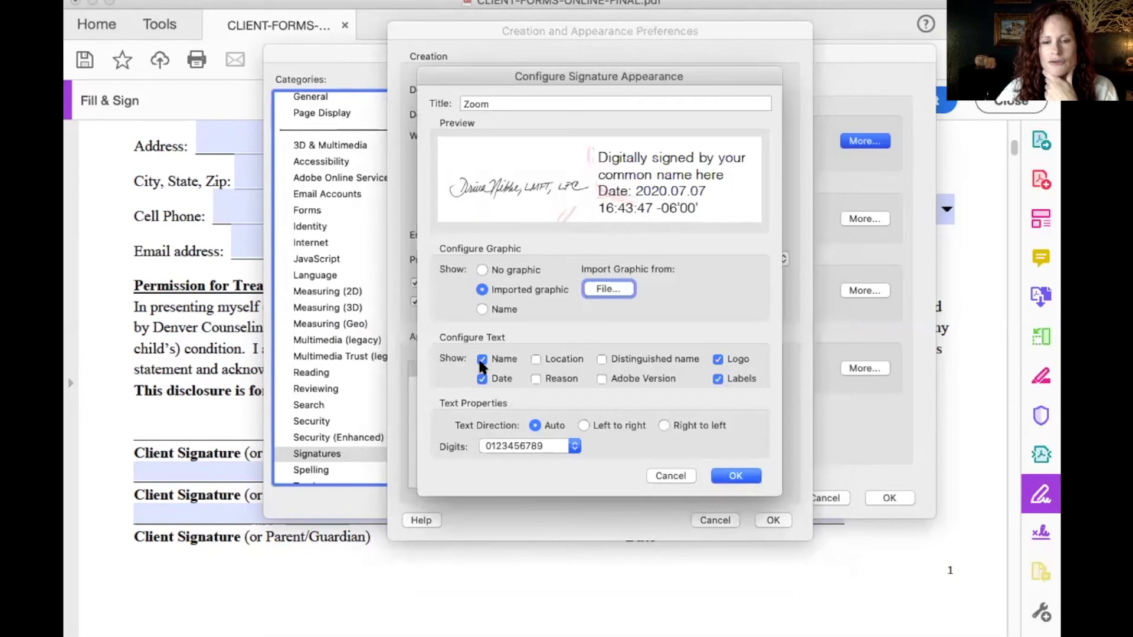
pyautogui.click(718, 356)
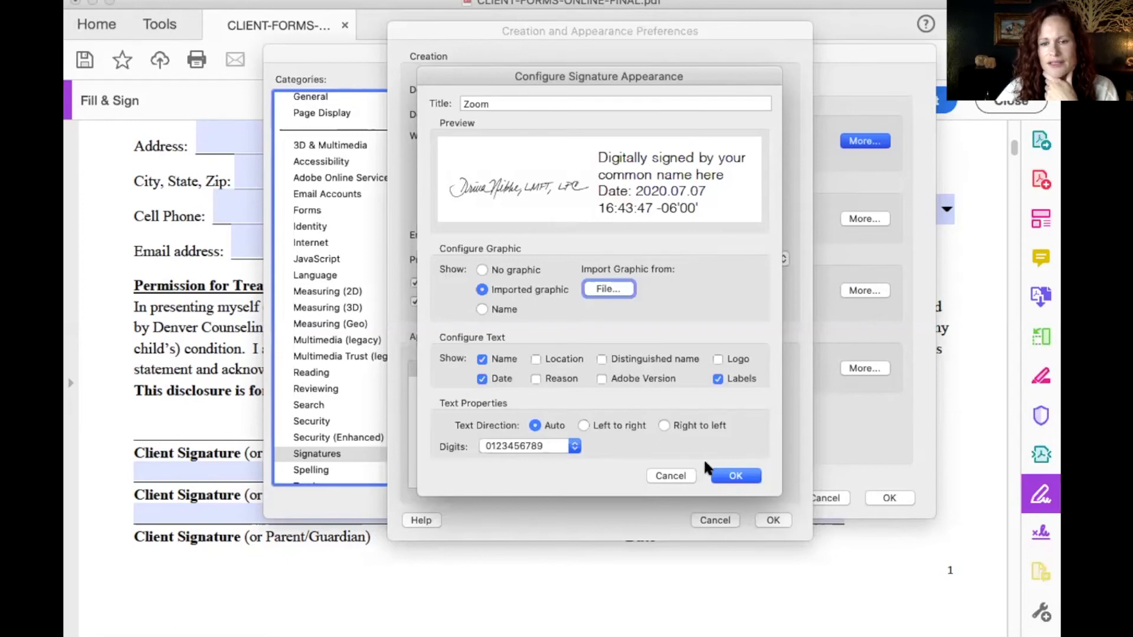
pyautogui.click(732, 475)
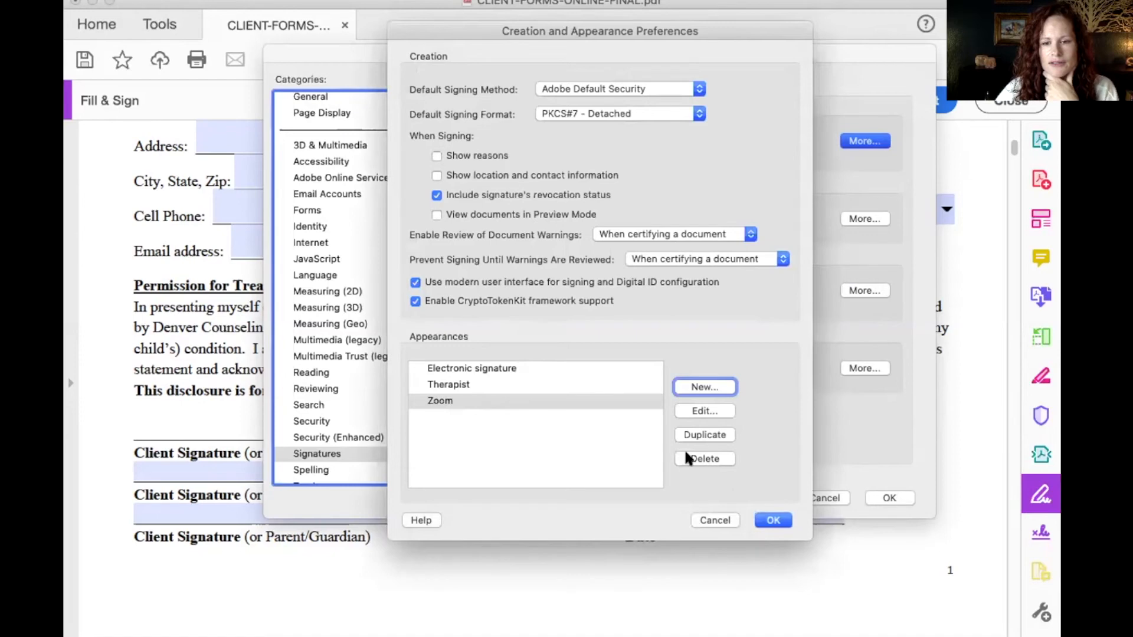
# - Close Preferences and pick the saved handwritten signature from the Sign list
pyautogui.click(770, 519)
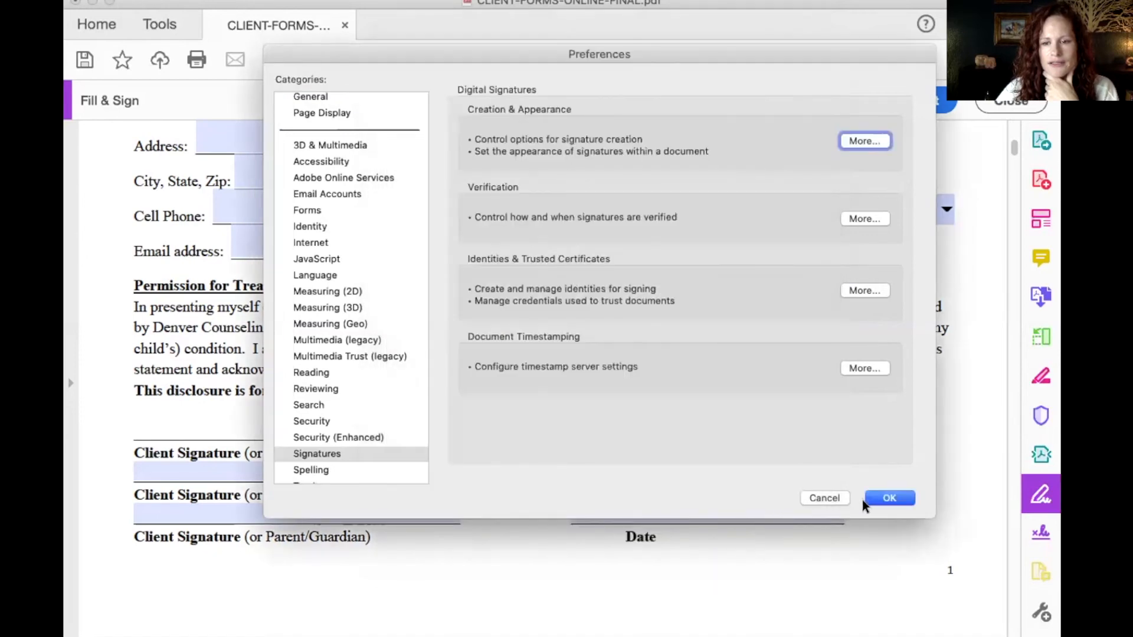
pyautogui.click(886, 494)
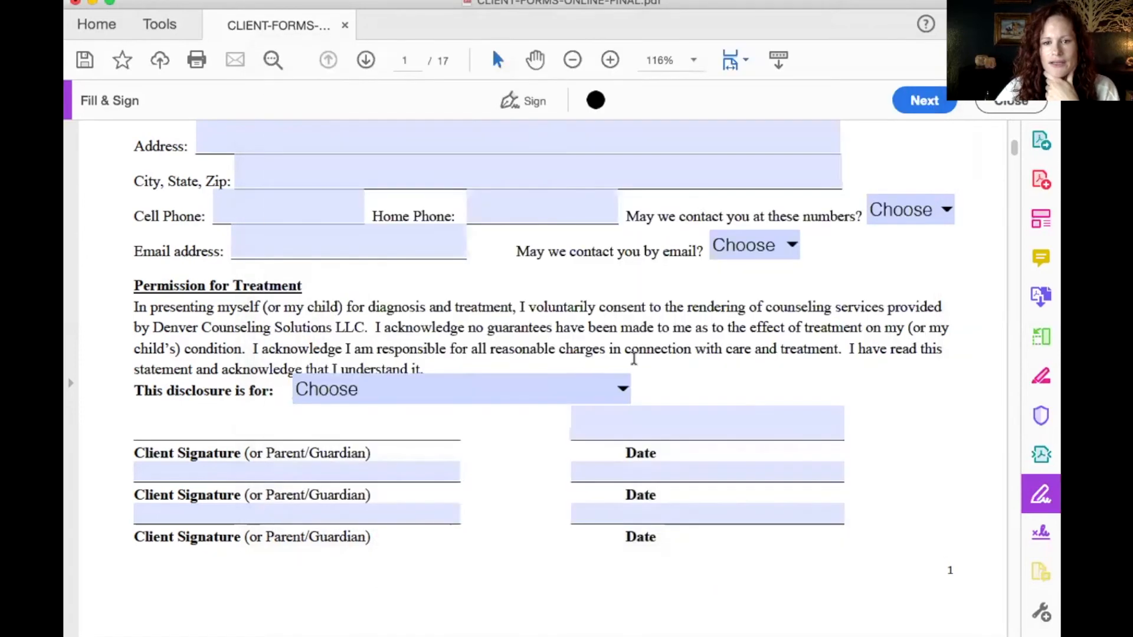
pyautogui.click(232, 422)
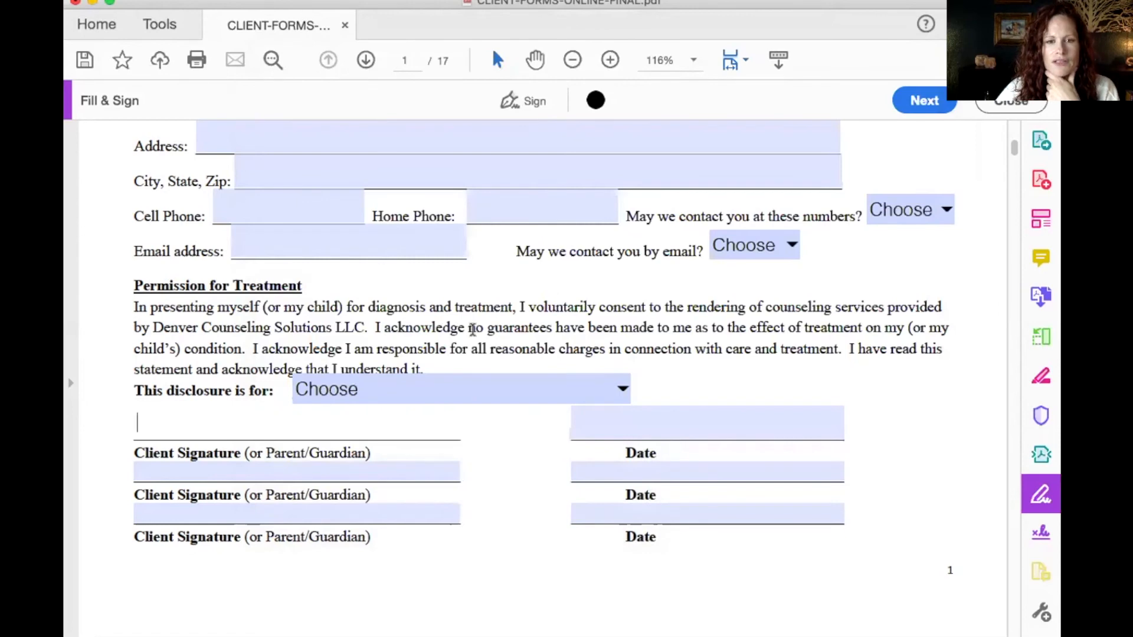
pyautogui.click(528, 101)
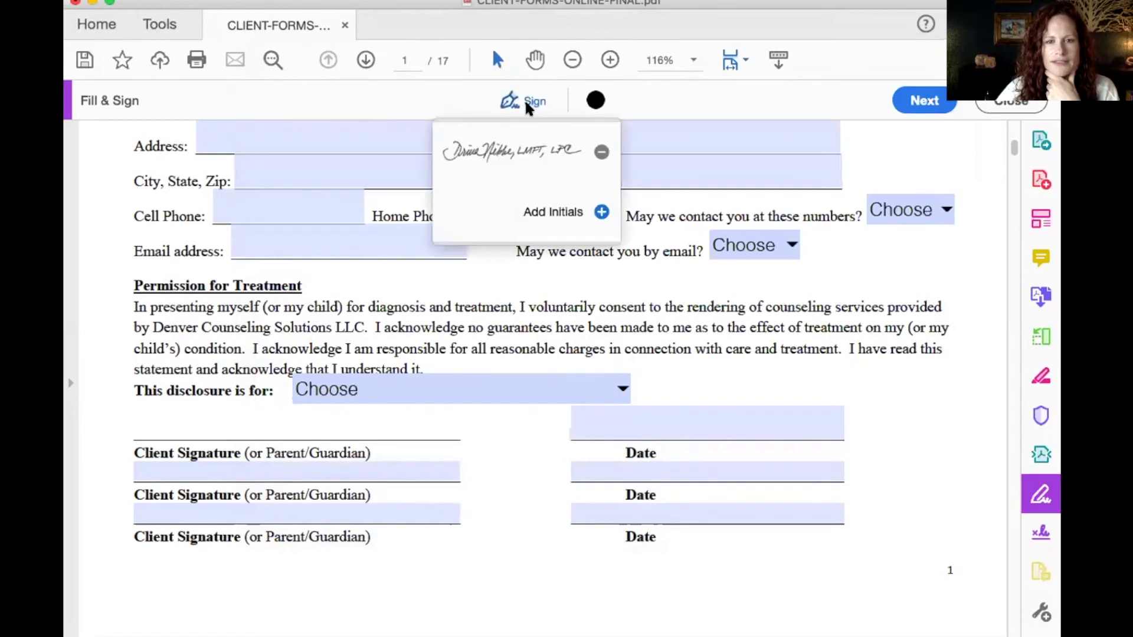
pyautogui.click(513, 152)
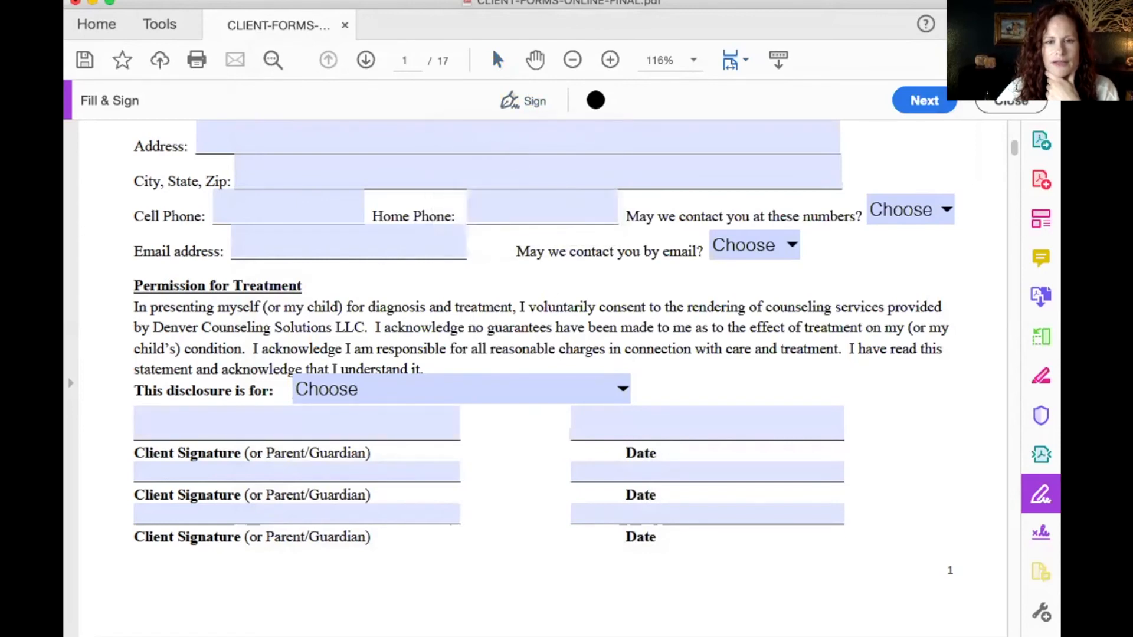
pyautogui.click(513, 157)
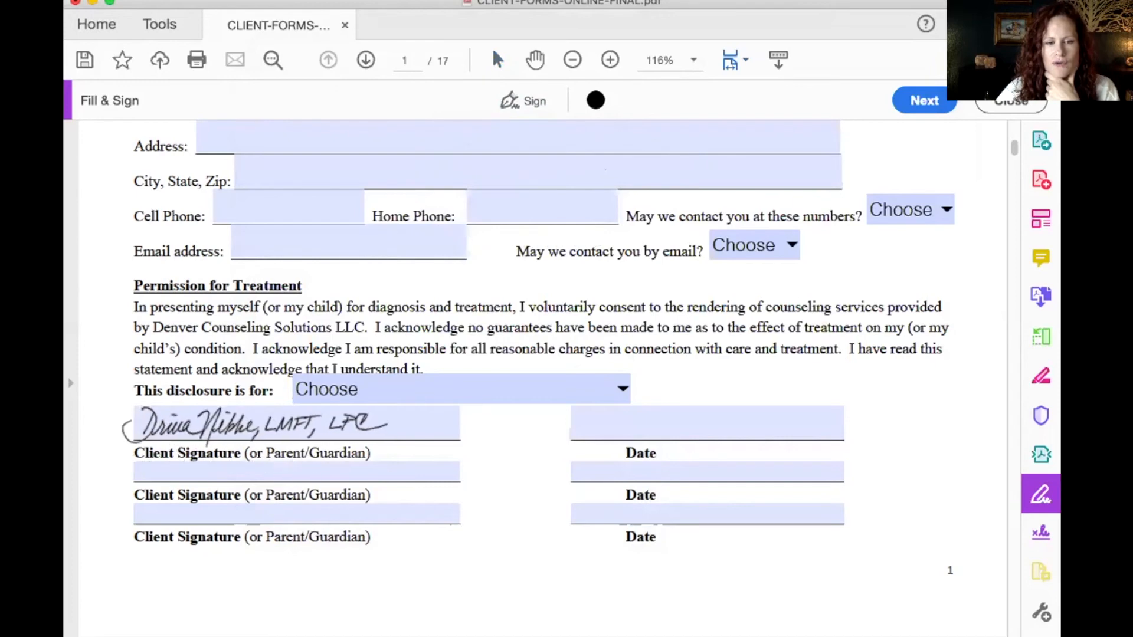
# - Place the signature on the first Client Signature line, shrinking it and shifting it right to fit
pyautogui.click(254, 425)
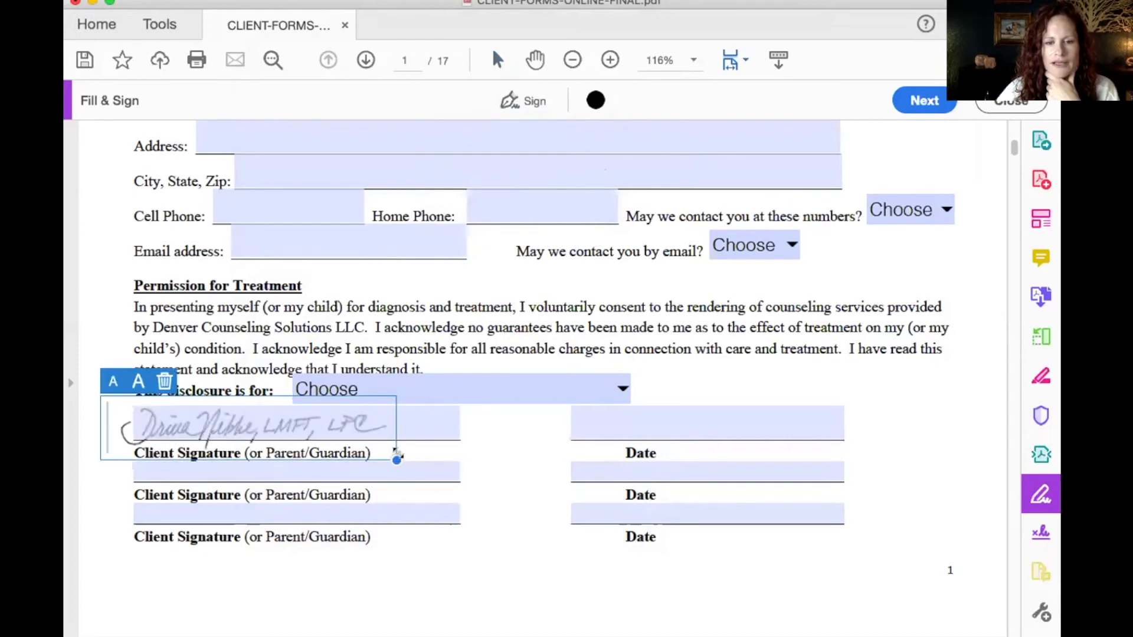
pyautogui.moveTo(396, 459); pyautogui.dragTo(371, 449)
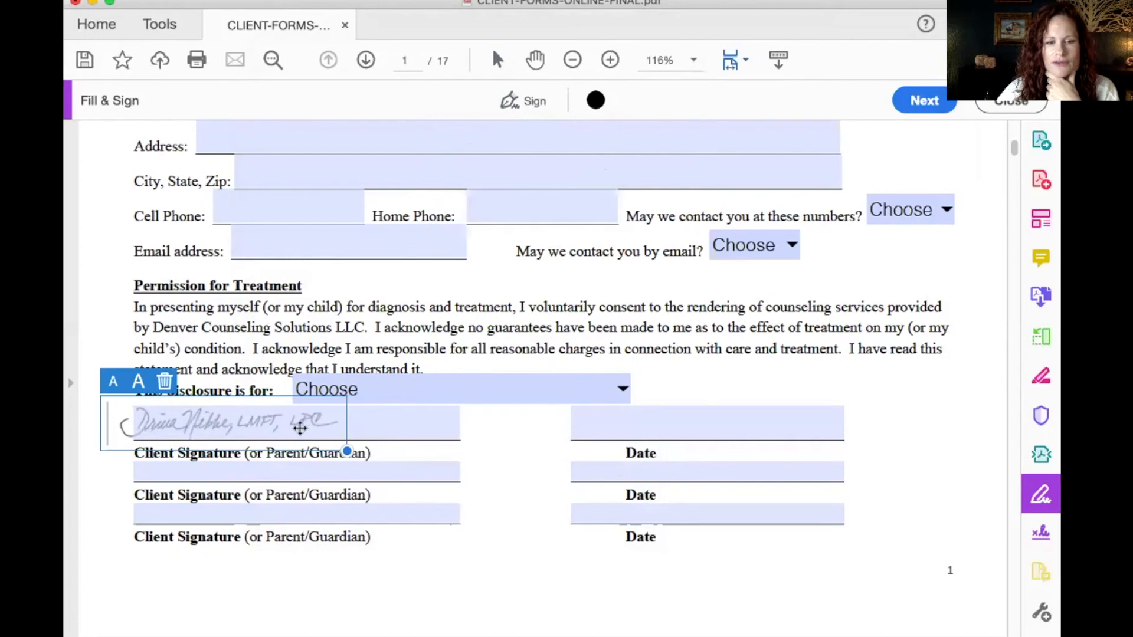
pyautogui.moveTo(292, 429); pyautogui.dragTo(313, 431)
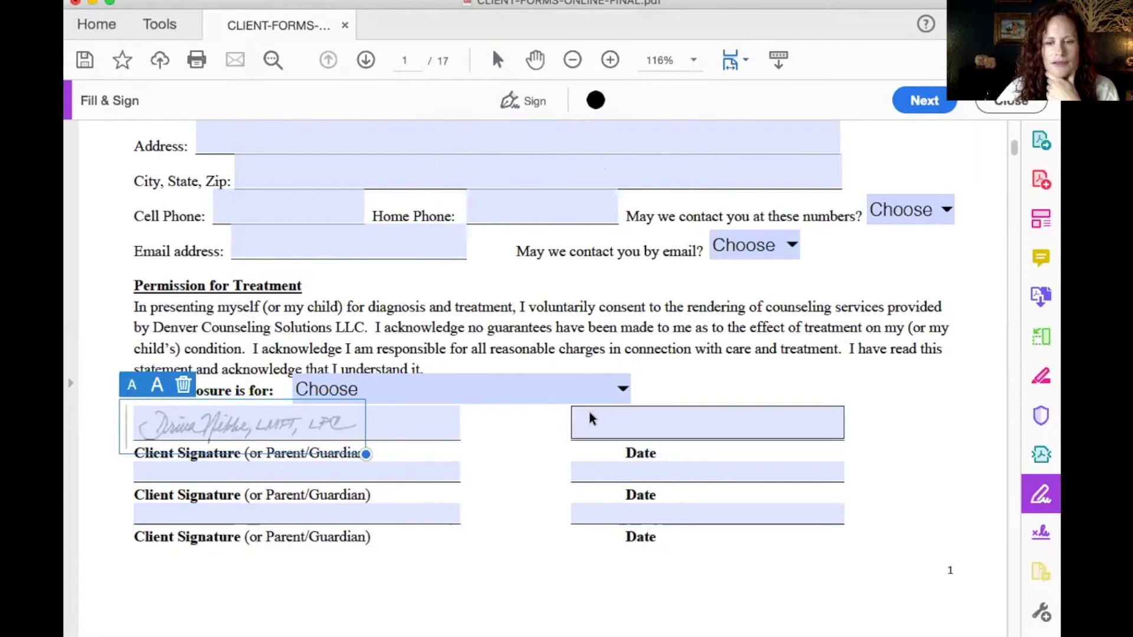
pyautogui.click(604, 418)
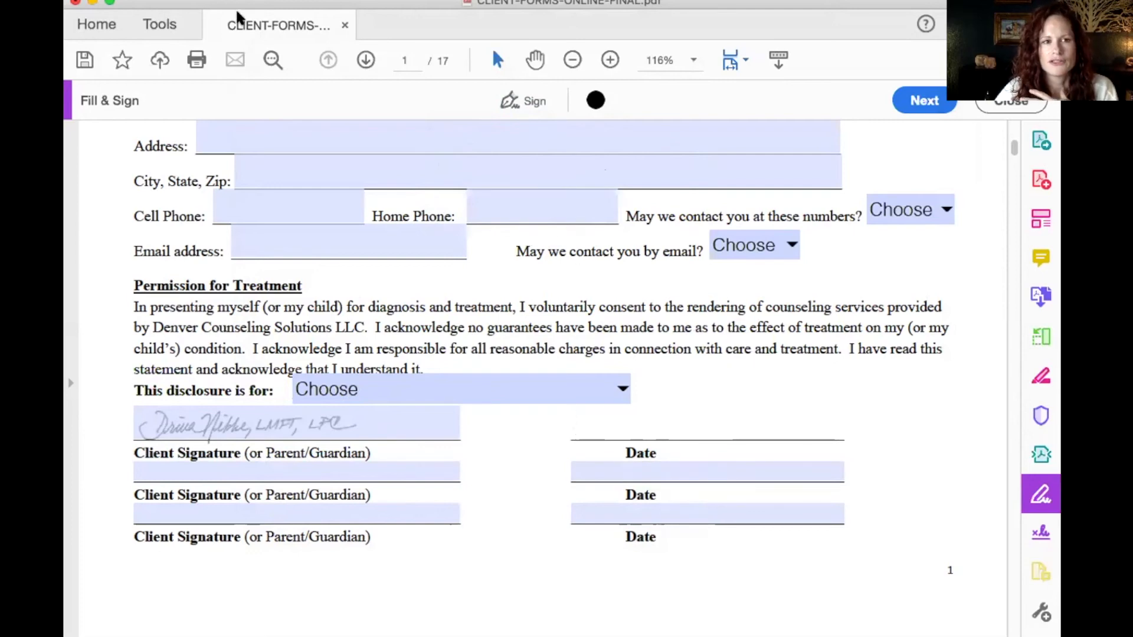
pyautogui.click(146, 0)
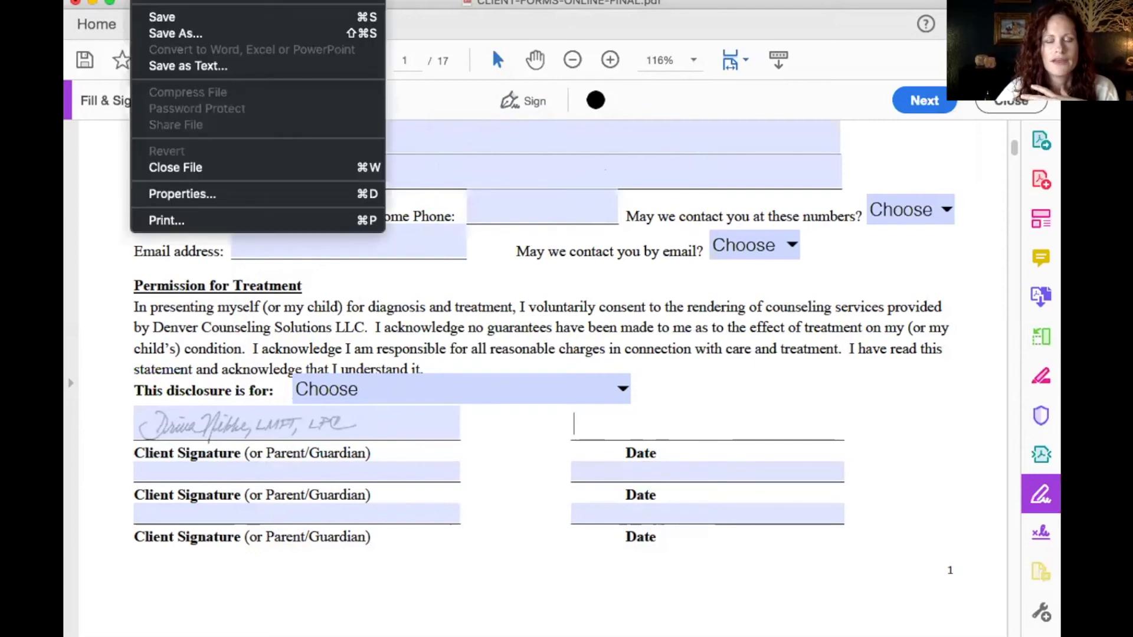